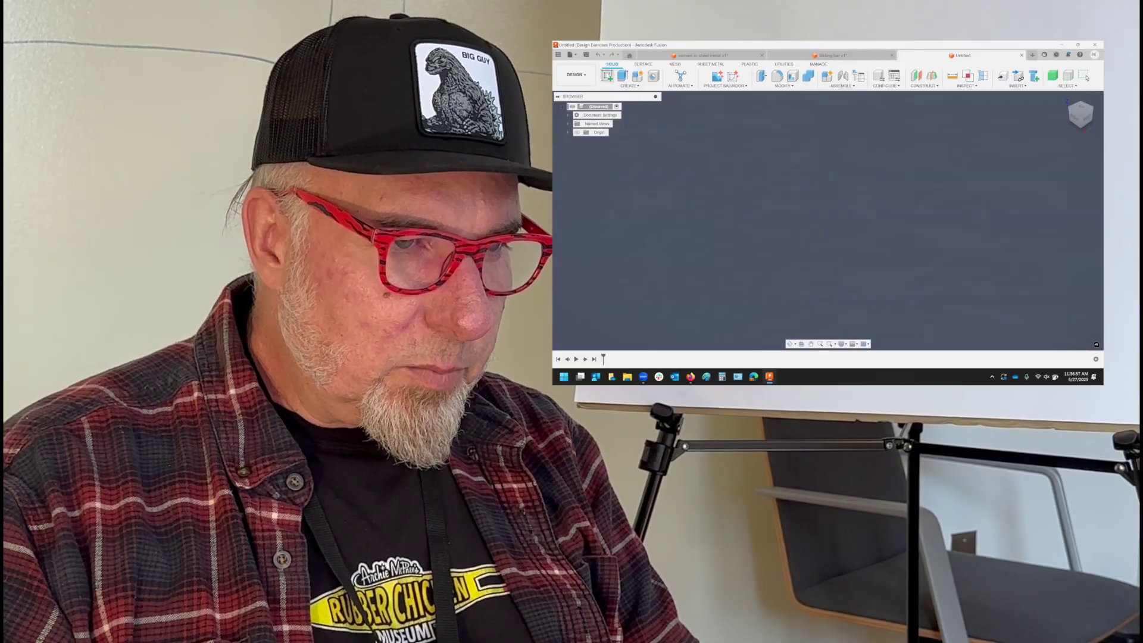
Step: Sketch the blade outline on an origin plane with straight lines and a curved edge
click(607, 75)
click(845, 196)
key(l)
click(730, 158)
click(930, 162)
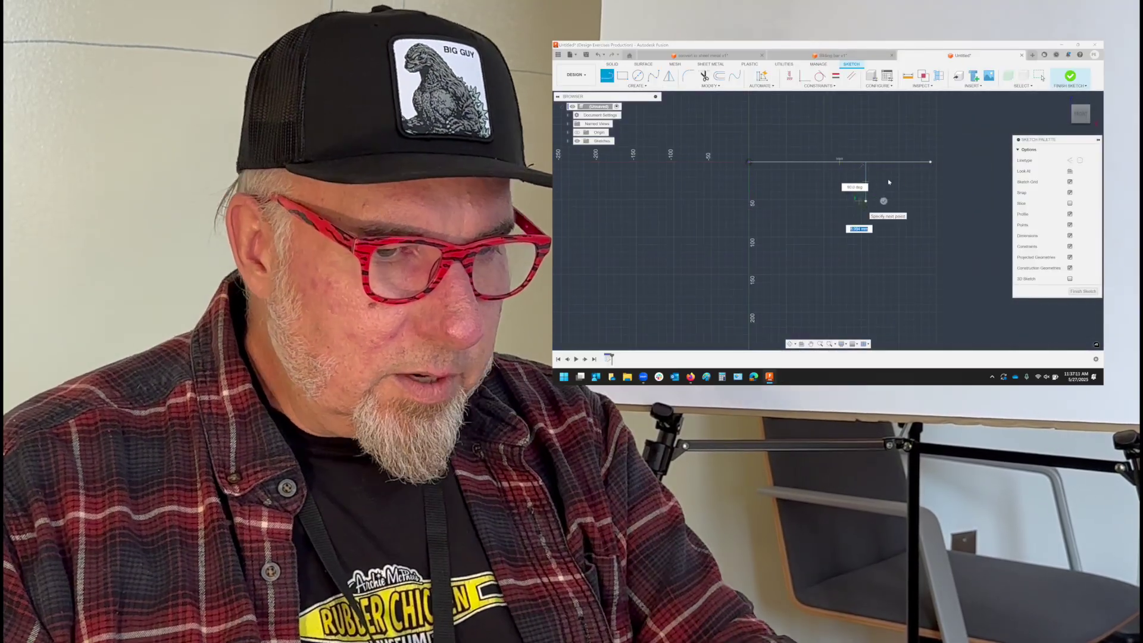
click(903, 202)
Step: Extrude the closed blade profile into a thin solid blade body
click(749, 161)
key(e)
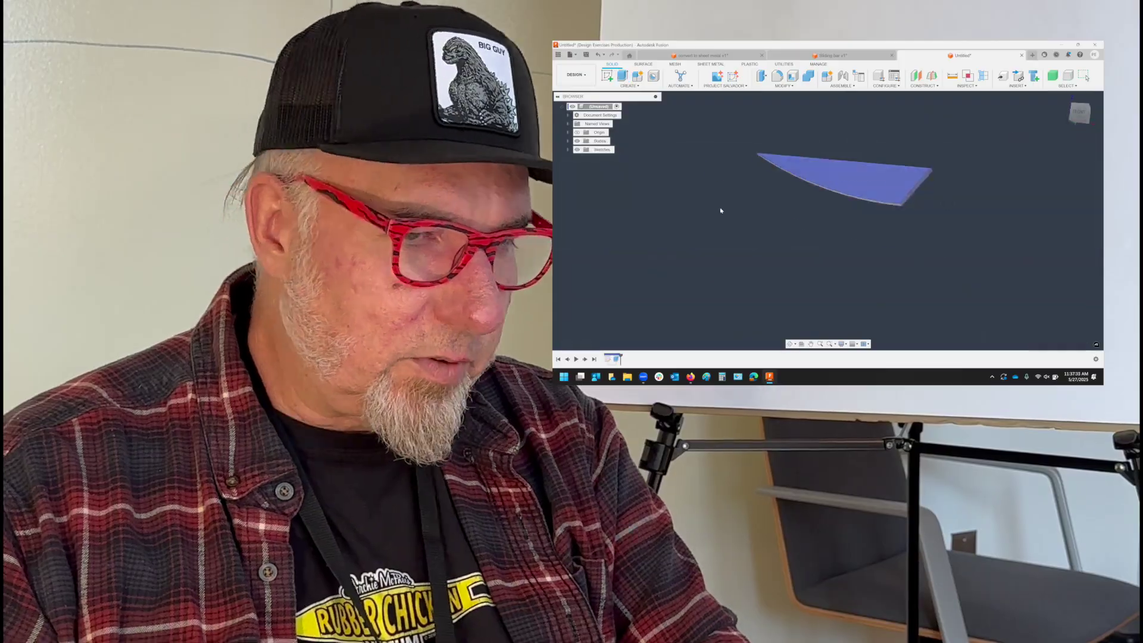
key(Return)
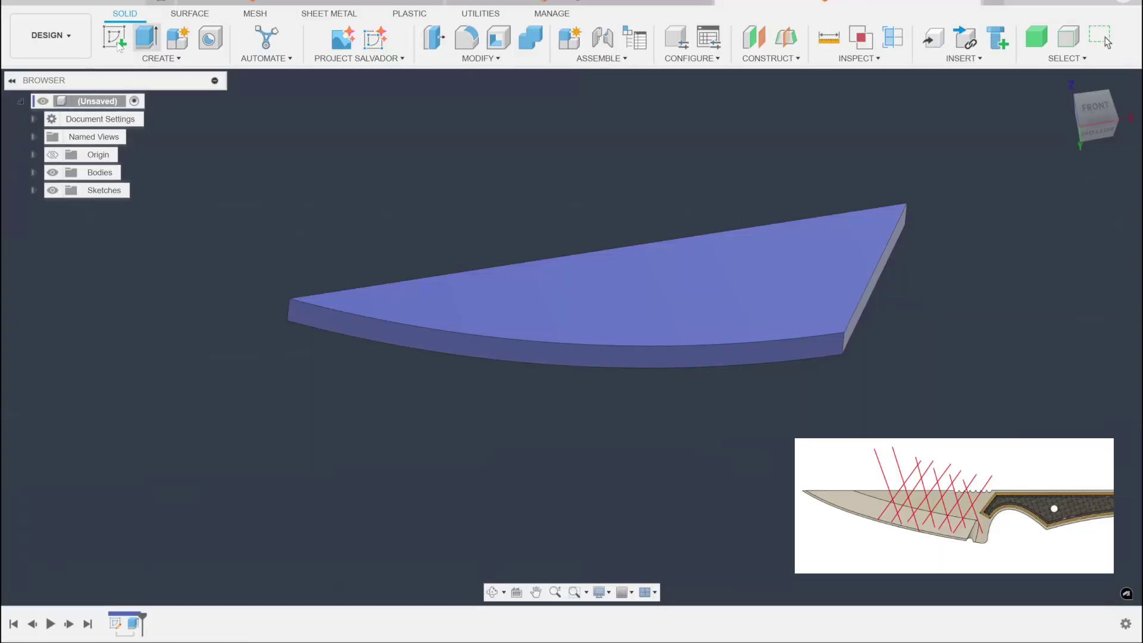
click(116, 41)
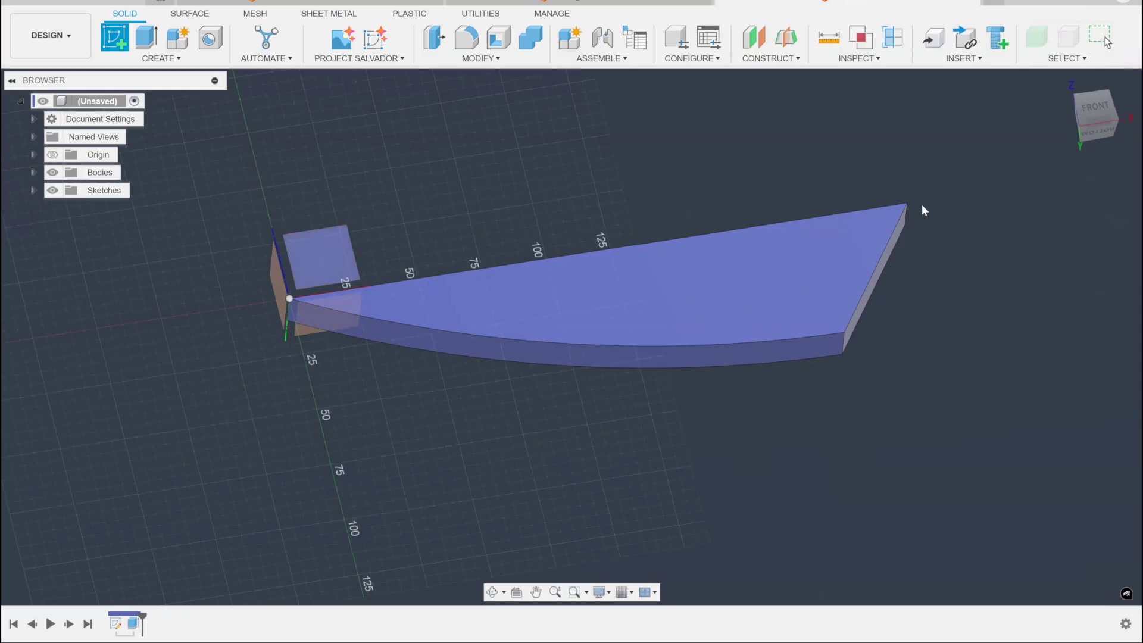
Step: On the blade's top face, draw two diagonal lines crossing in an X near the point
click(439, 302)
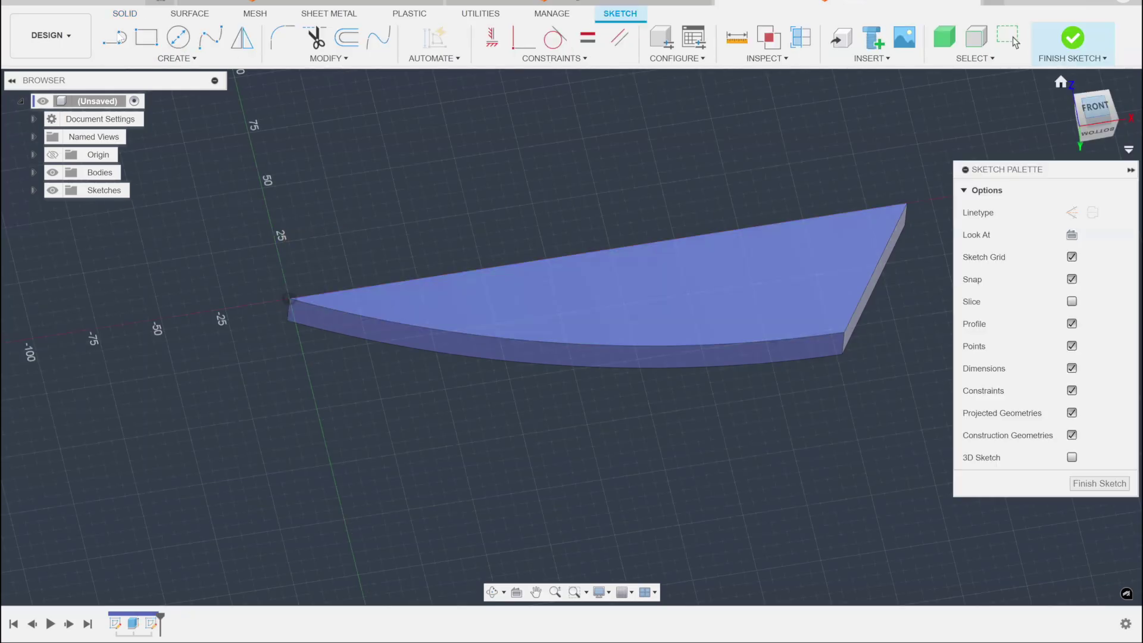
click(114, 37)
click(484, 222)
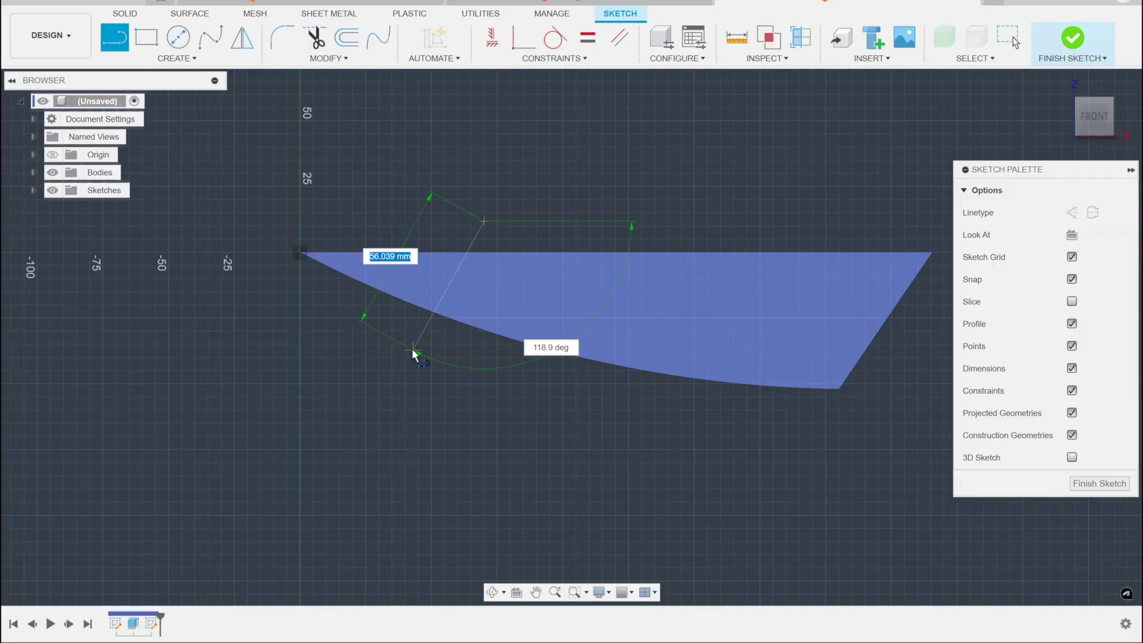
click(413, 350)
key(Escape)
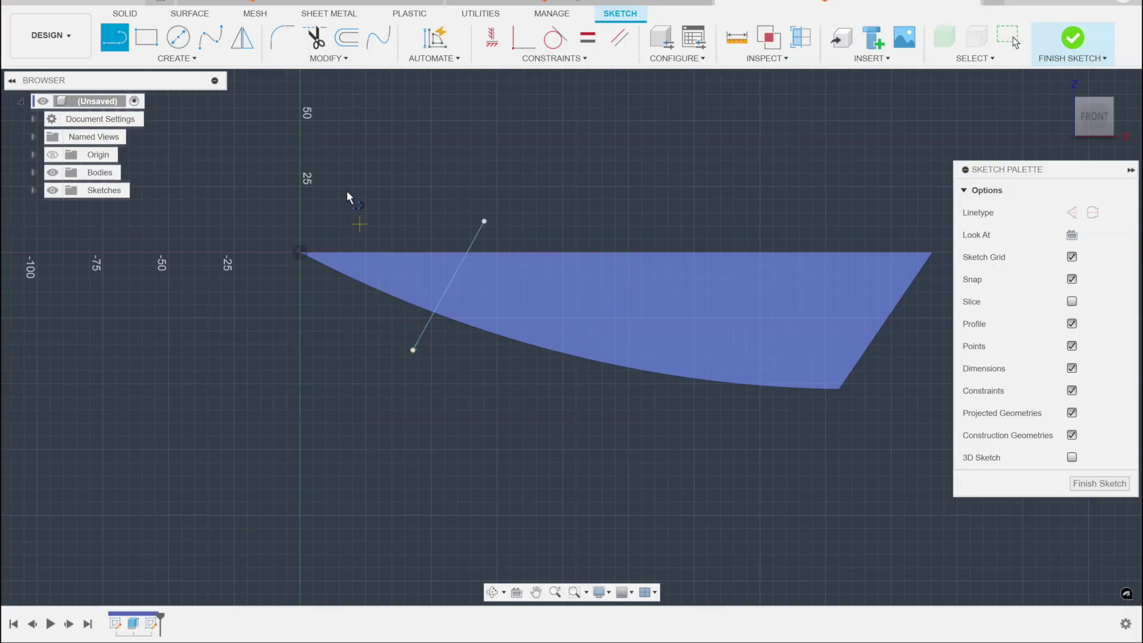
click(409, 217)
click(484, 368)
key(Escape)
click(179, 57)
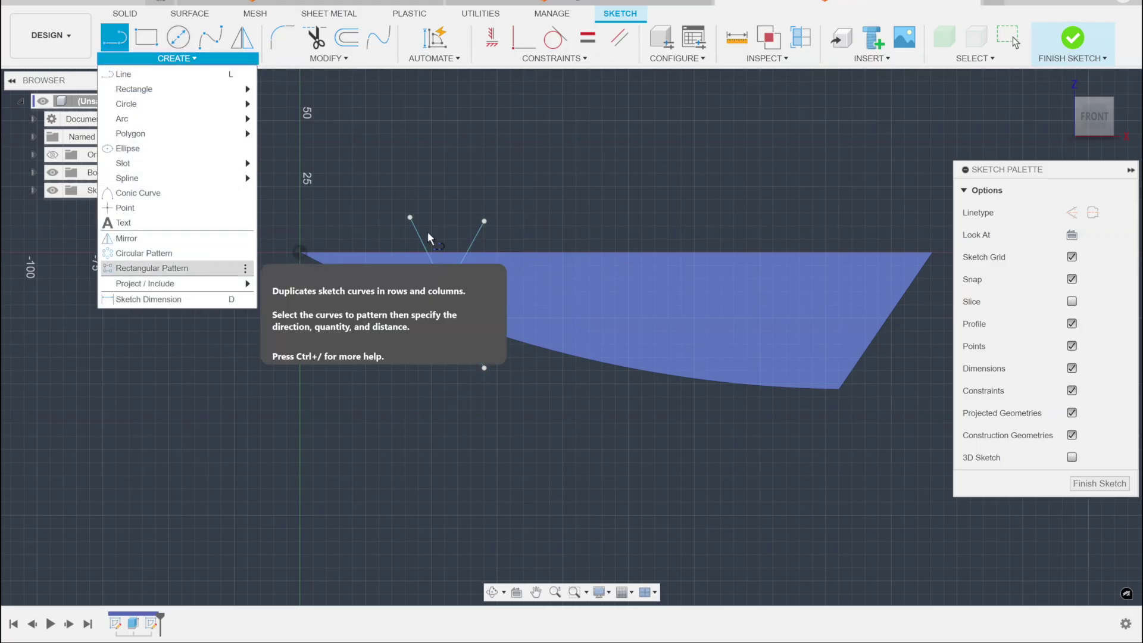
Step: Rectangular-pattern both crossing lines, 6 copies over 71.978 mm along the blade
click(472, 241)
click(420, 239)
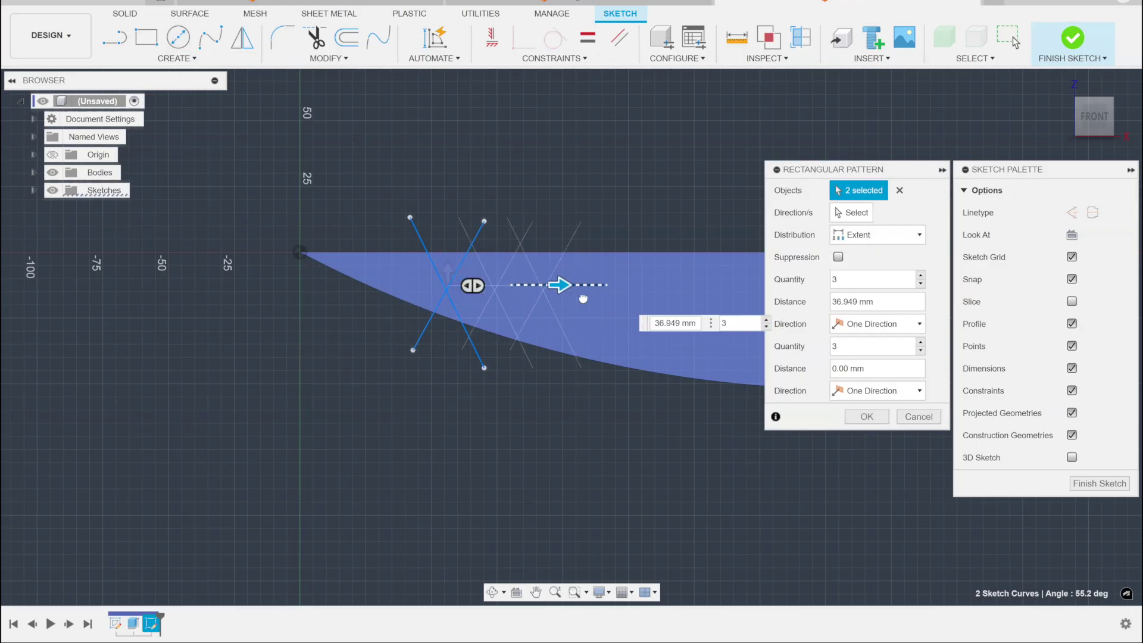
drag(583, 298, 677, 299)
scroll(655, 394, down, 3)
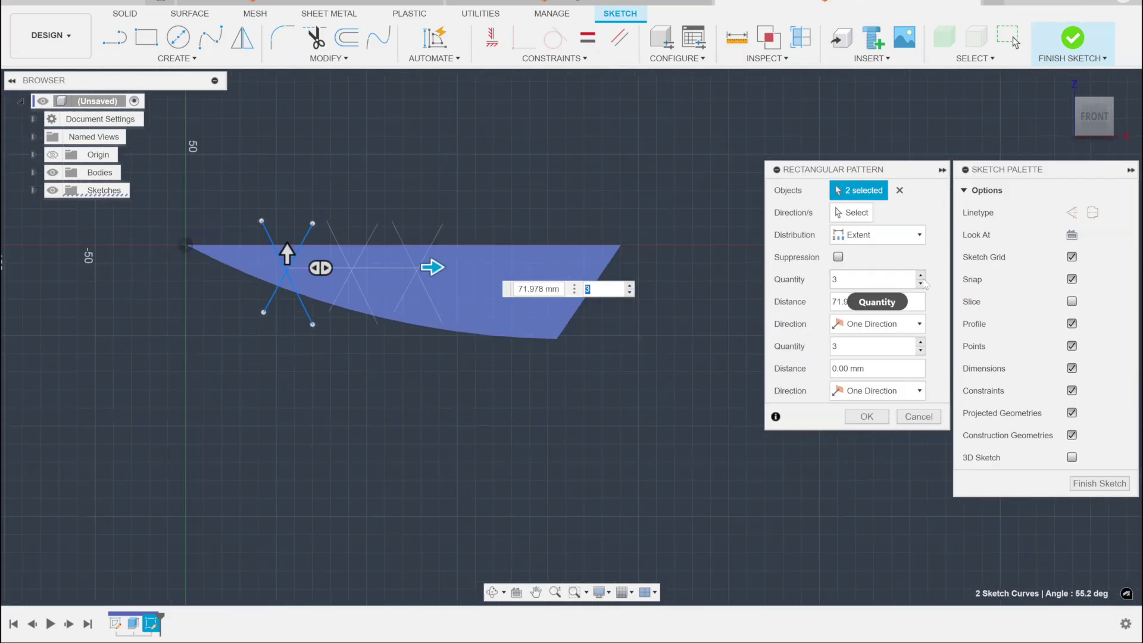
click(921, 276)
click(921, 277)
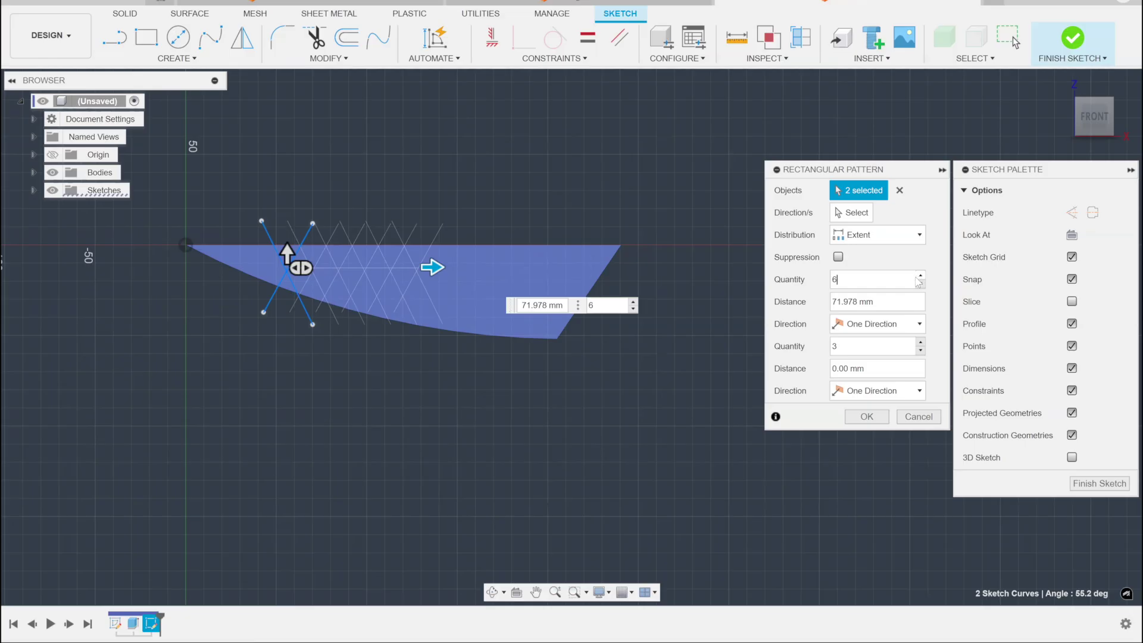
click(872, 415)
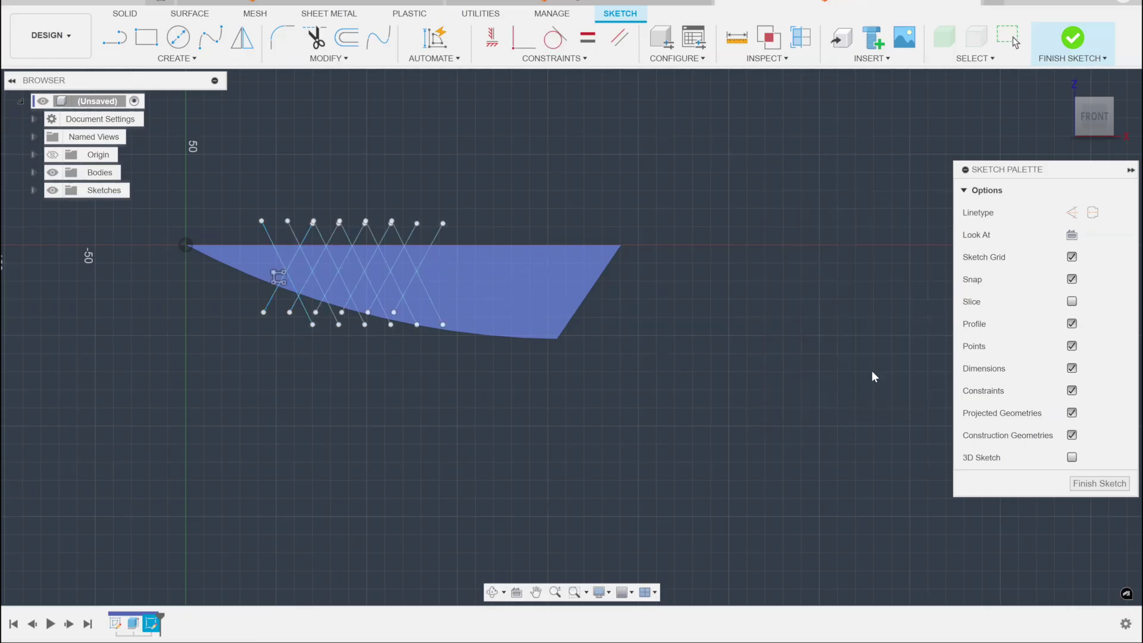
Step: Lower the pattern's end points to Z -50 mm
scroll(420, 326, up, 2)
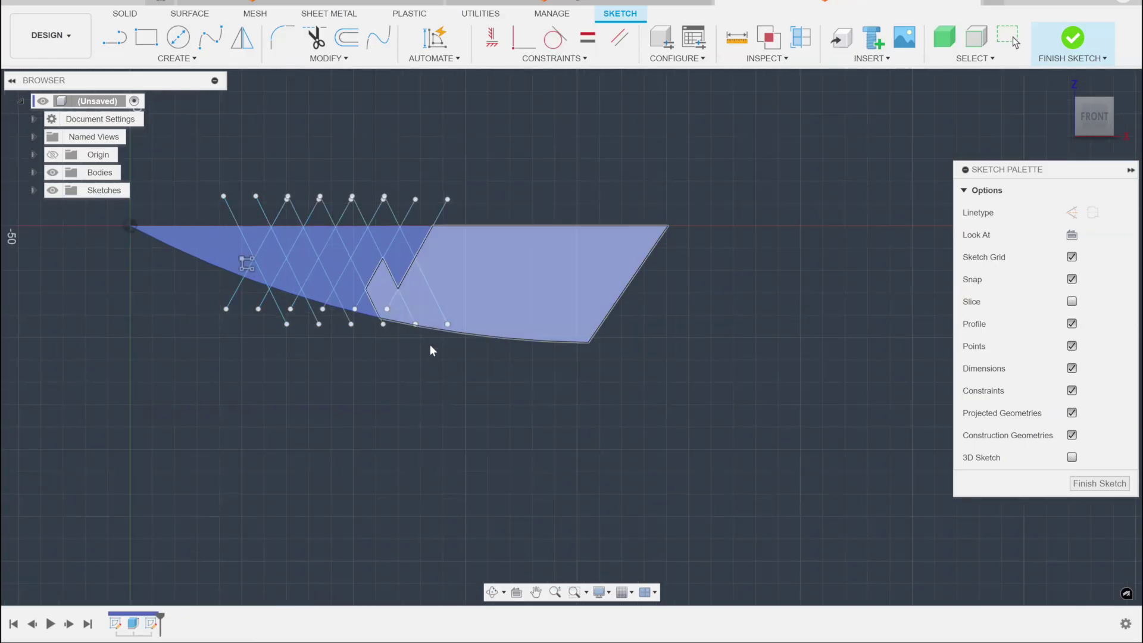
scroll(430, 344, up, 1)
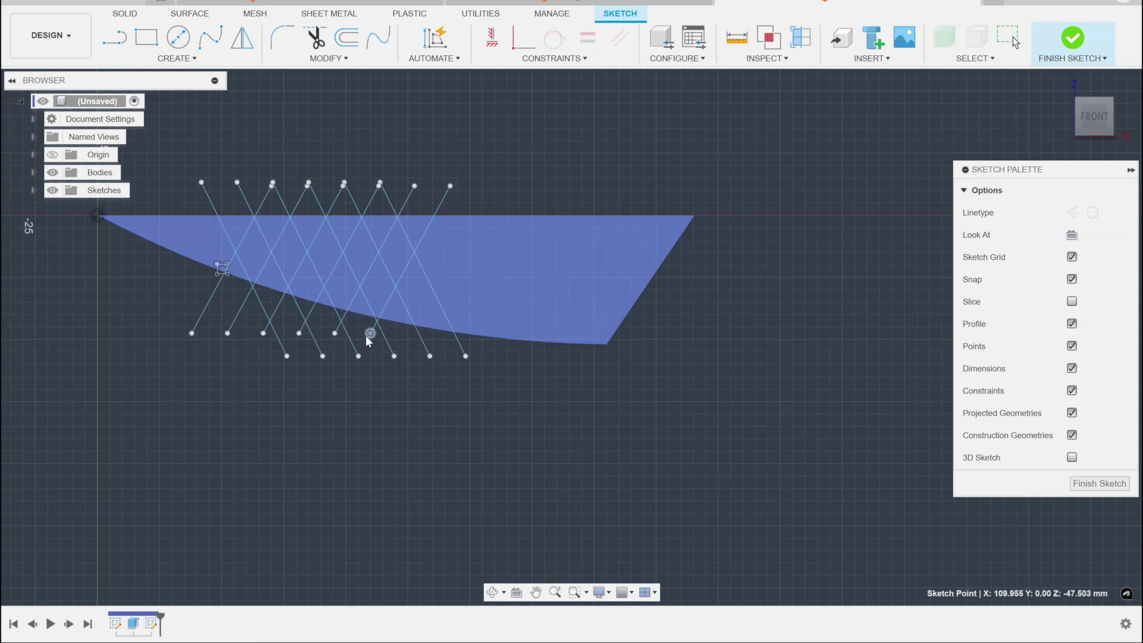
drag(367, 337, 369, 339)
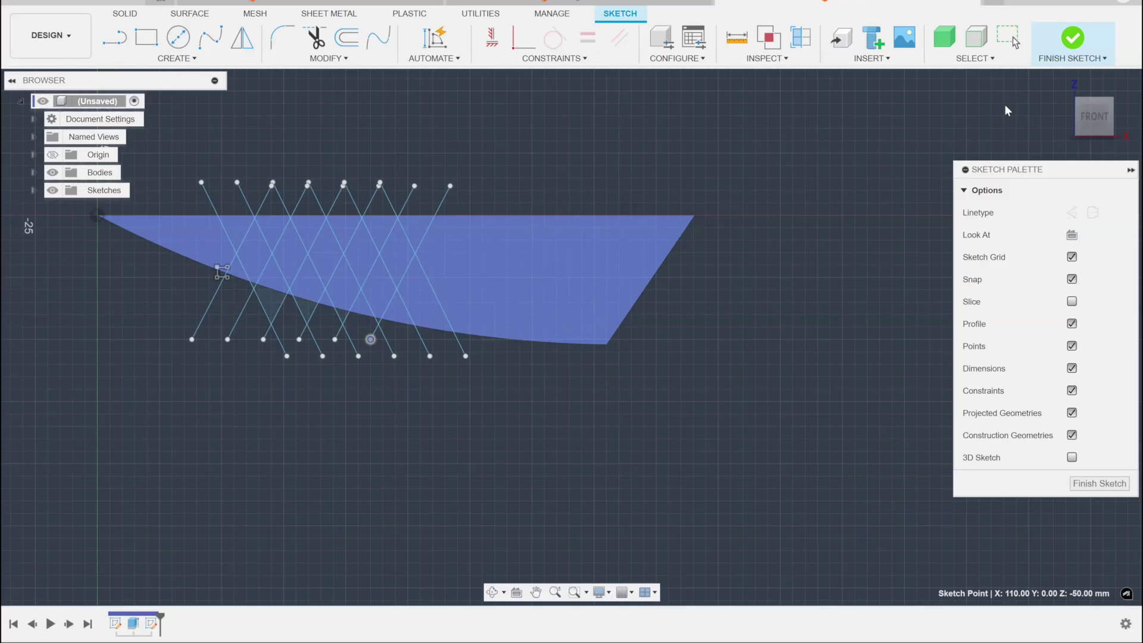
Step: Finish the crisscross sketch, leaving the lines over the blade body
click(1072, 38)
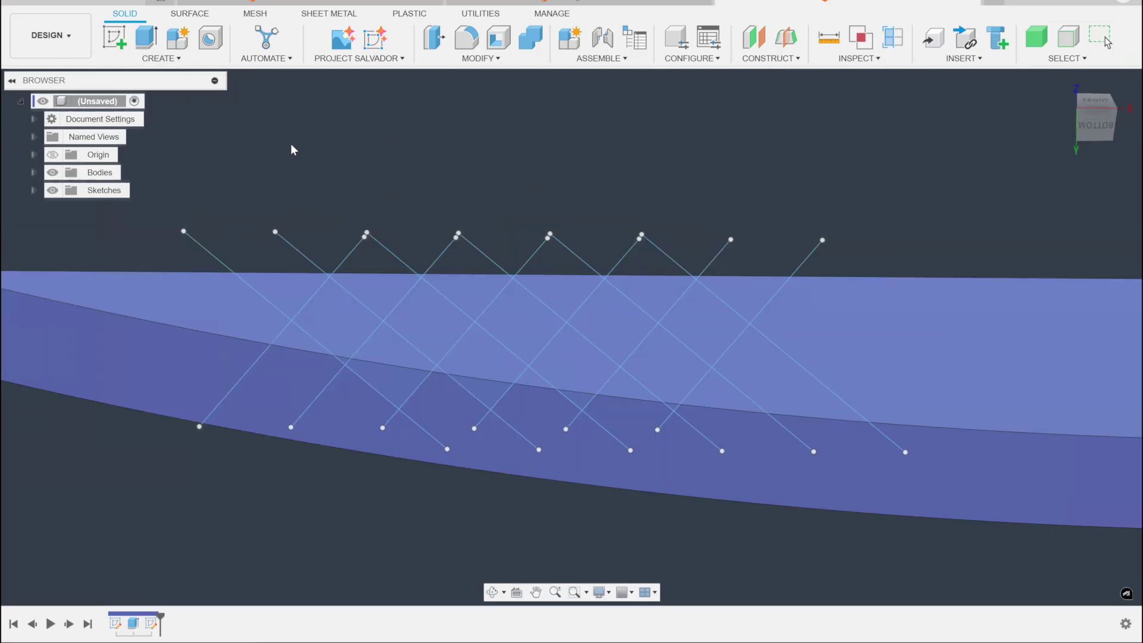
click(773, 62)
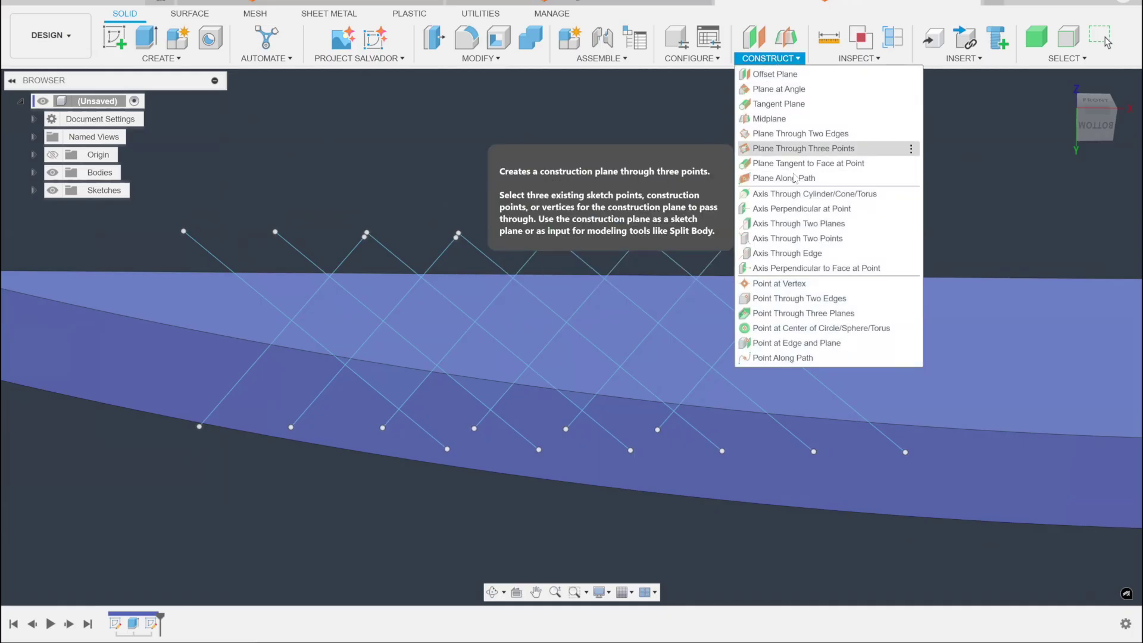
Step: Add a Plane Along Path on the first diagonal line at distance 1.00, its lower end
click(785, 178)
click(225, 400)
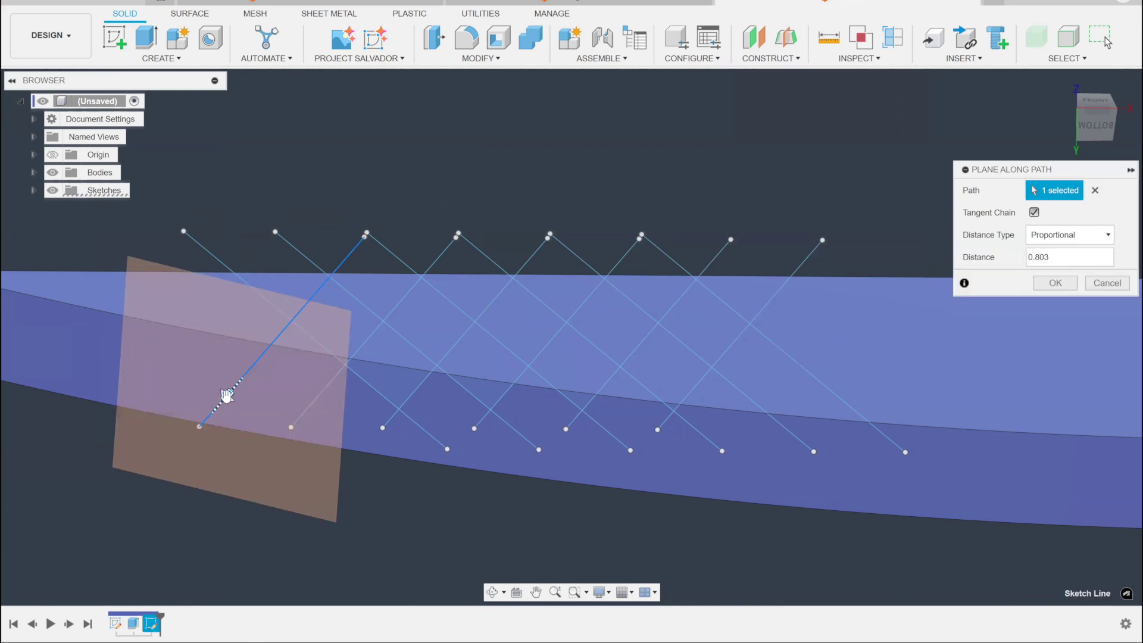
drag(225, 398, 196, 433)
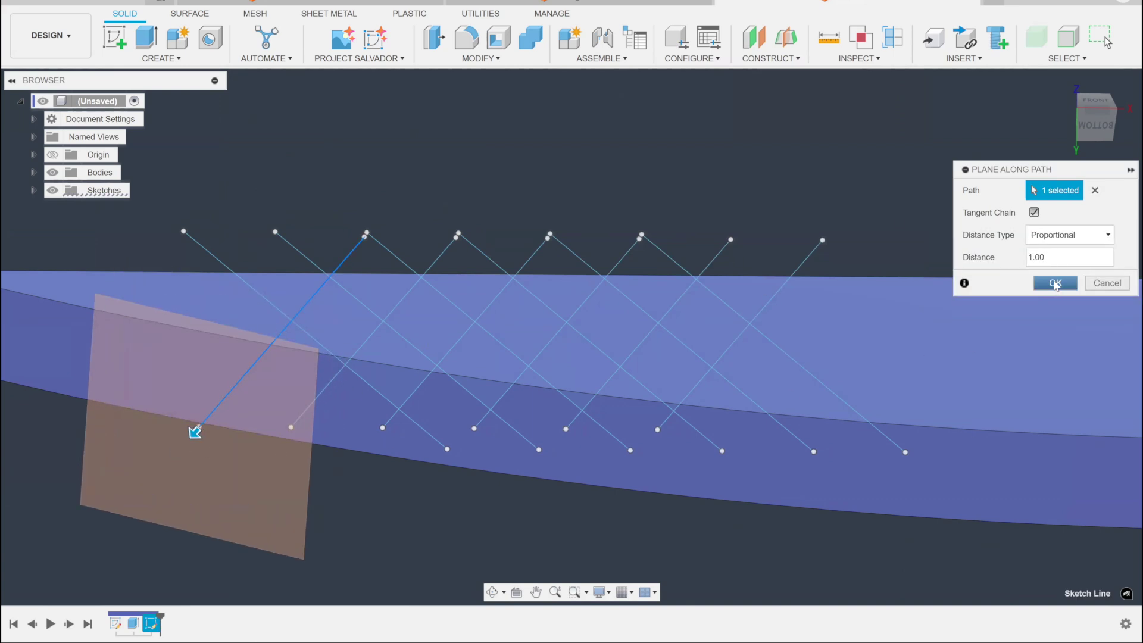
click(1055, 283)
scroll(244, 505, up, 3)
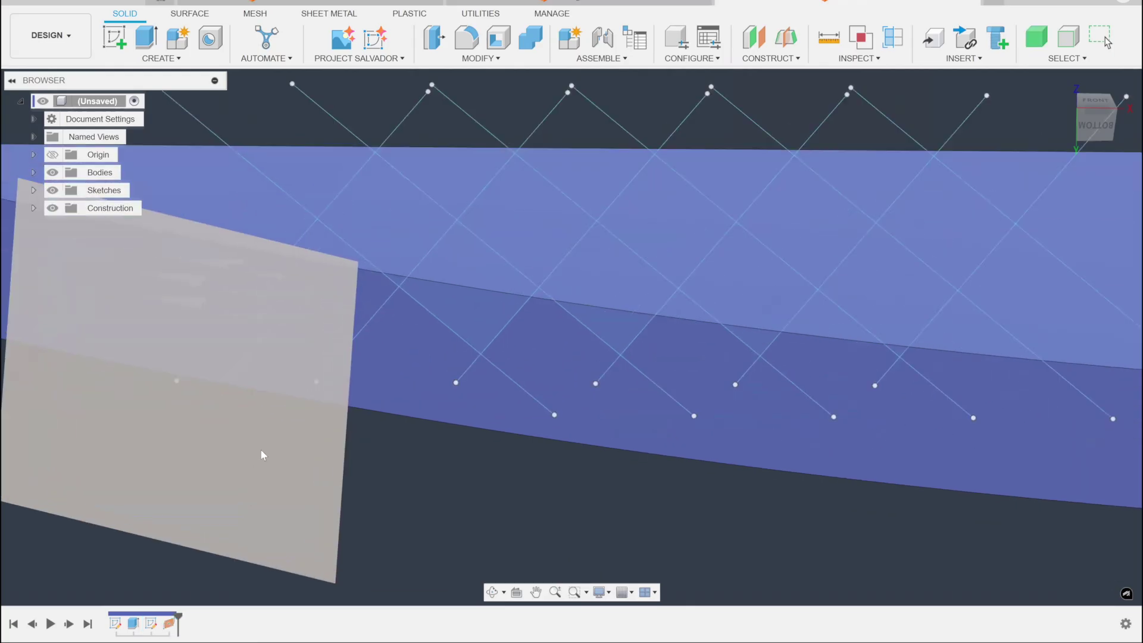
click(115, 37)
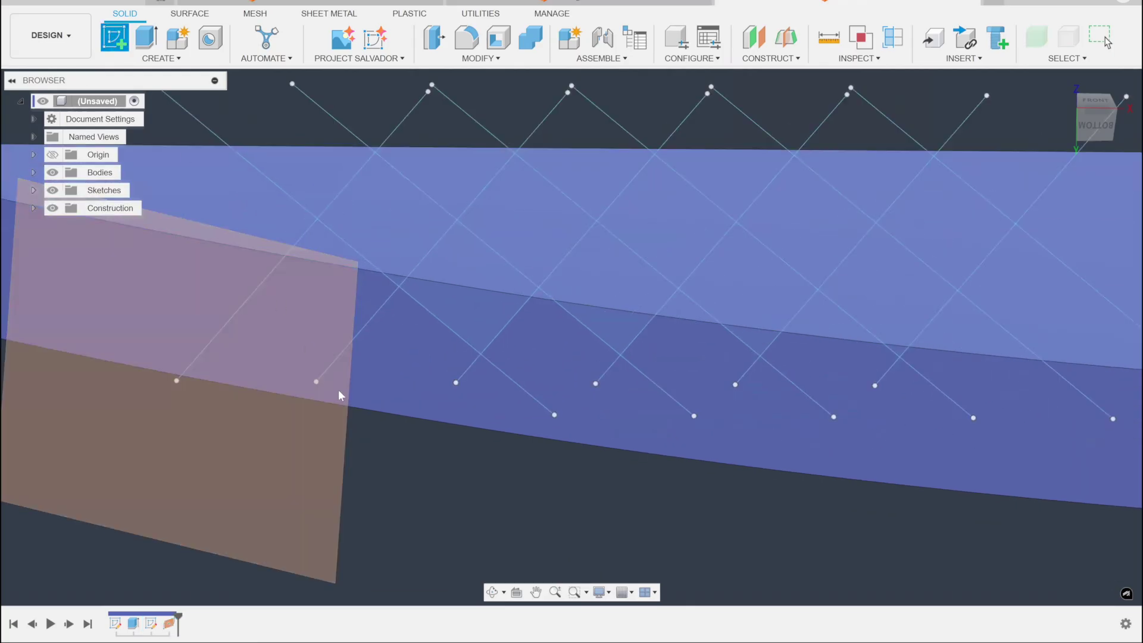
Step: On the new plane, draw a circumscribed-polygon triangle centred on the line's end
click(298, 430)
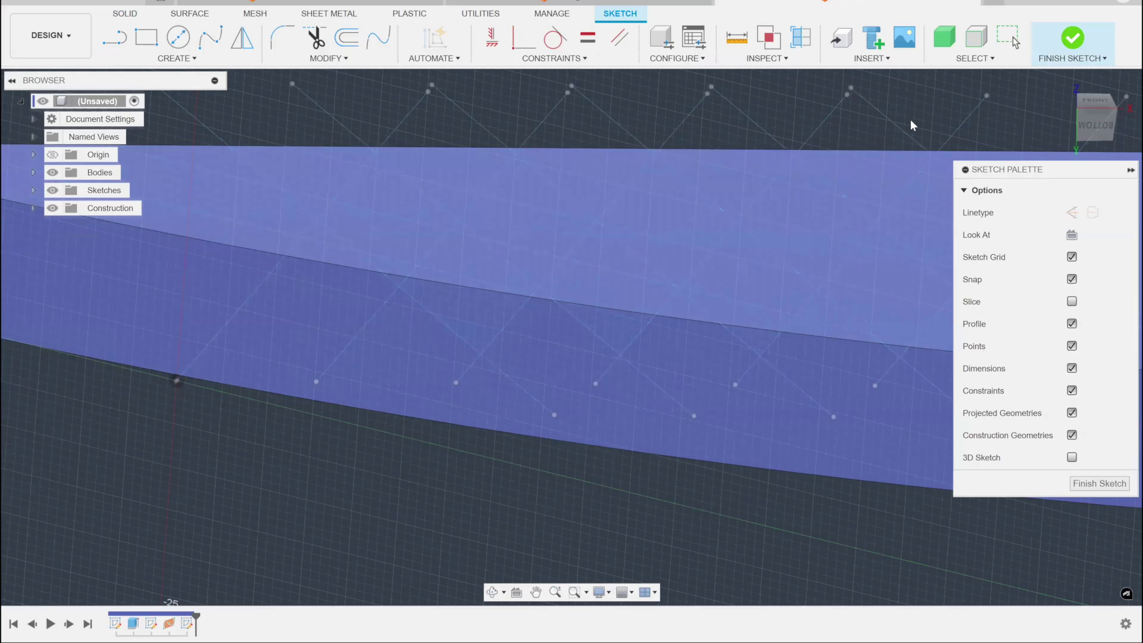
click(1072, 235)
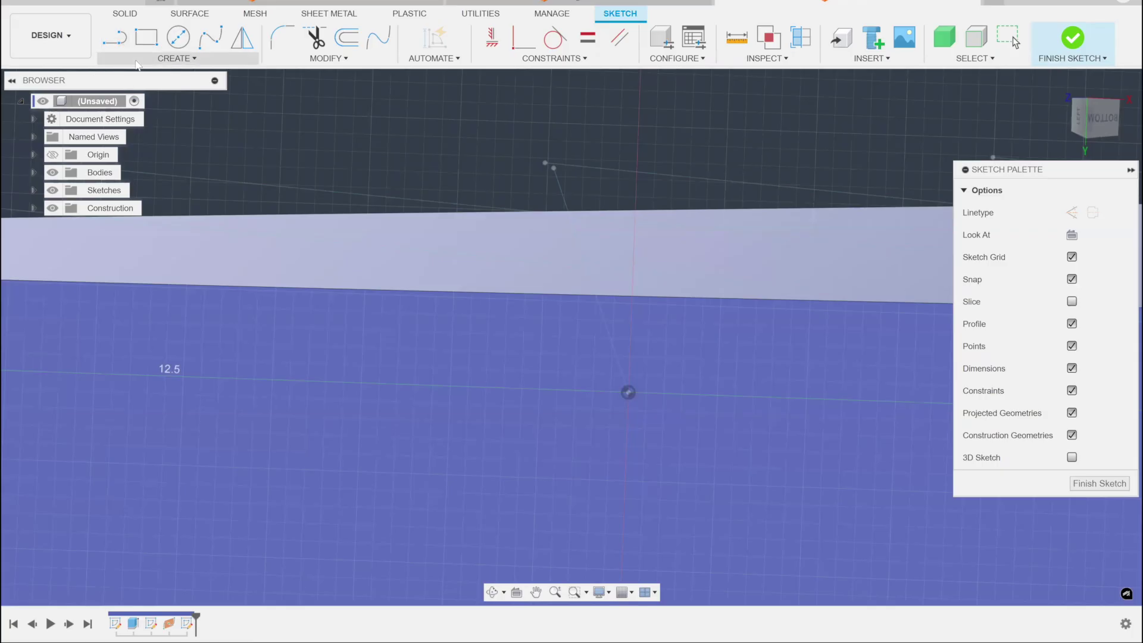
click(175, 58)
mouse_move(193, 135)
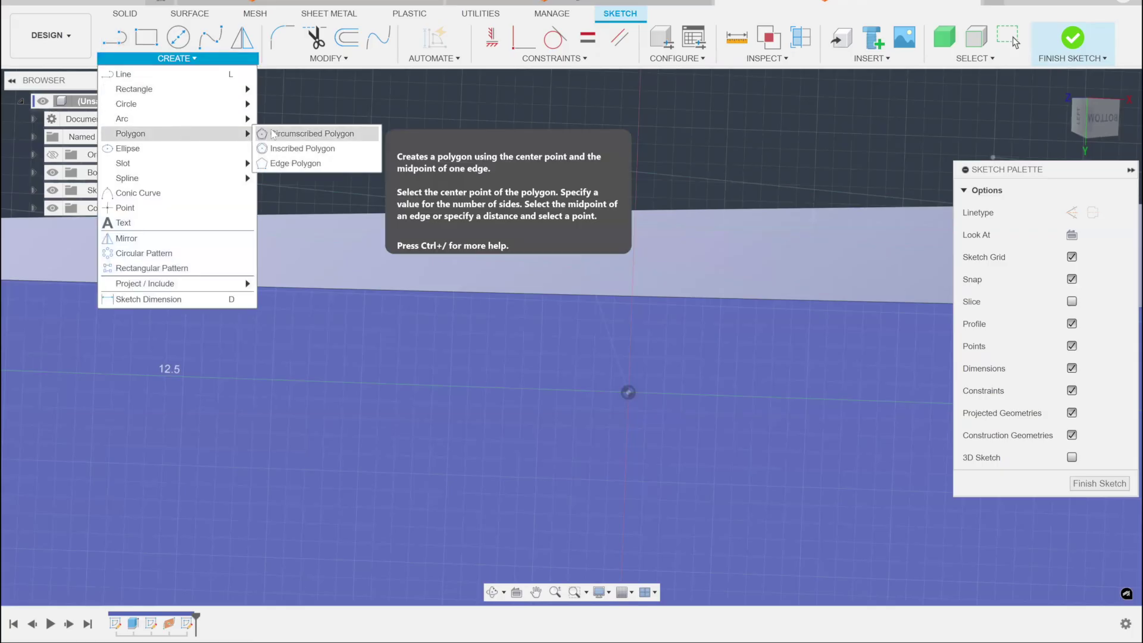
click(280, 134)
click(628, 394)
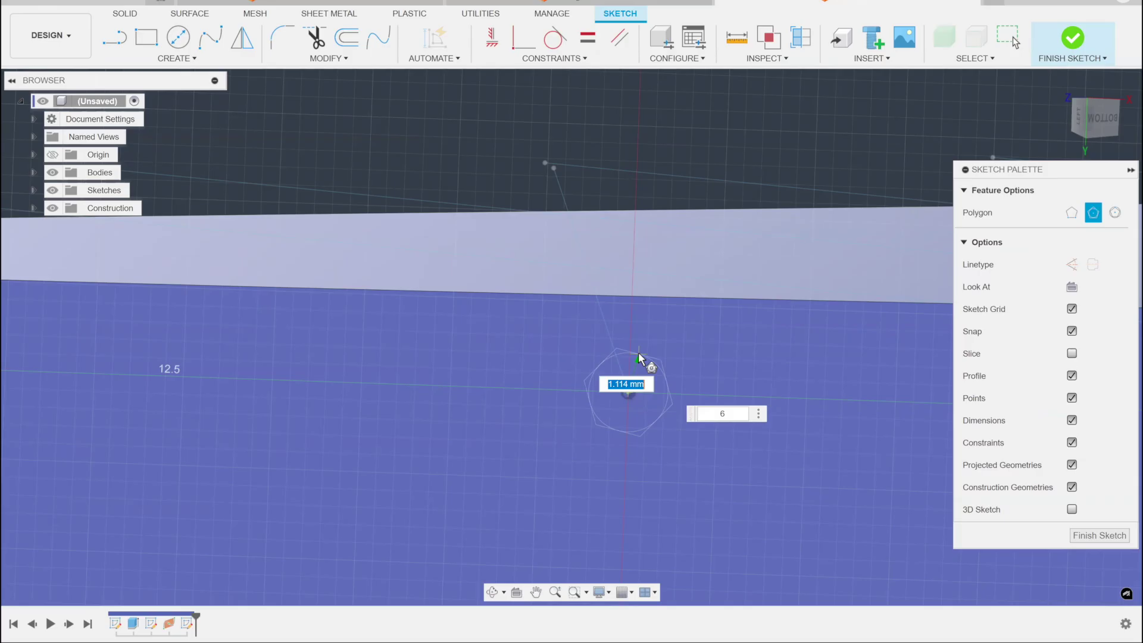
key(Tab)
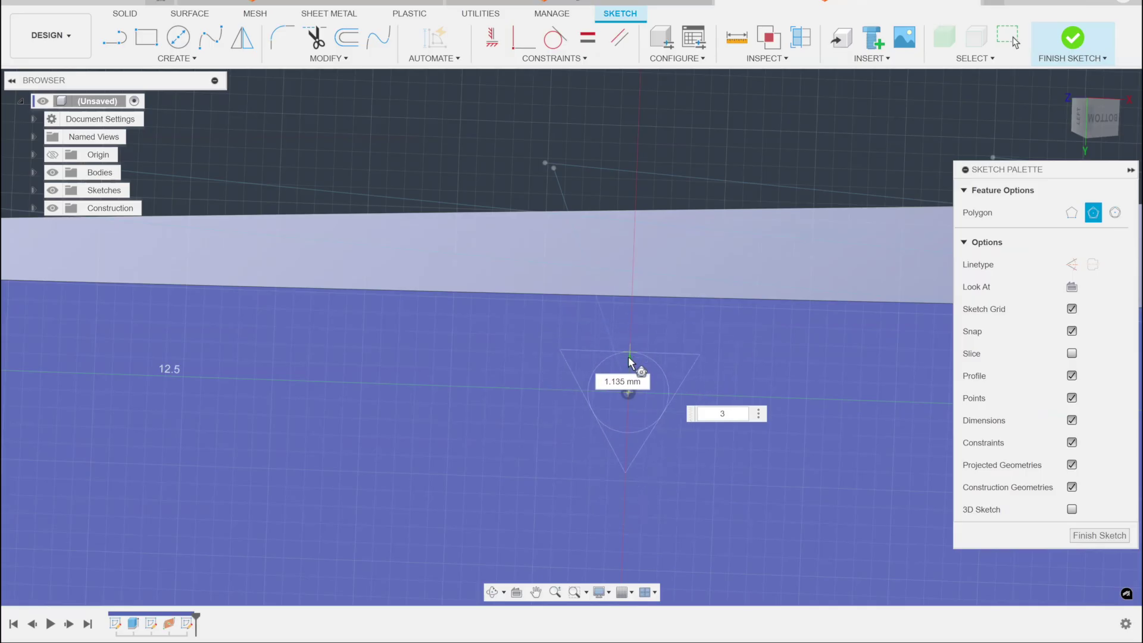
click(629, 357)
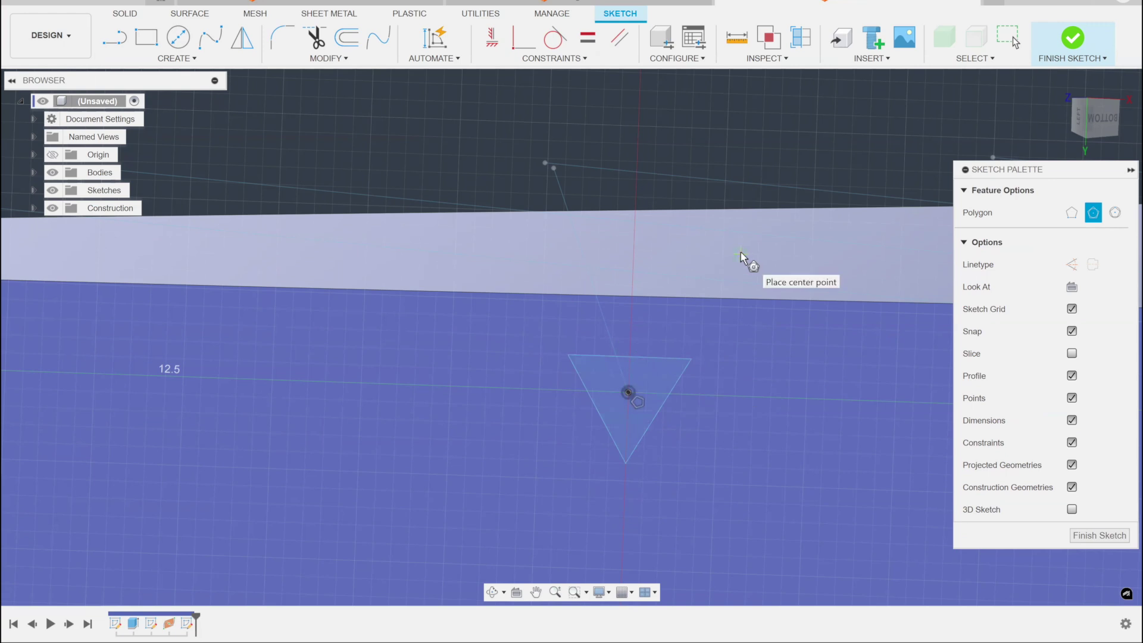
Step: Dimension the triangle's height to 1 mm and finish the sketch
key(d)
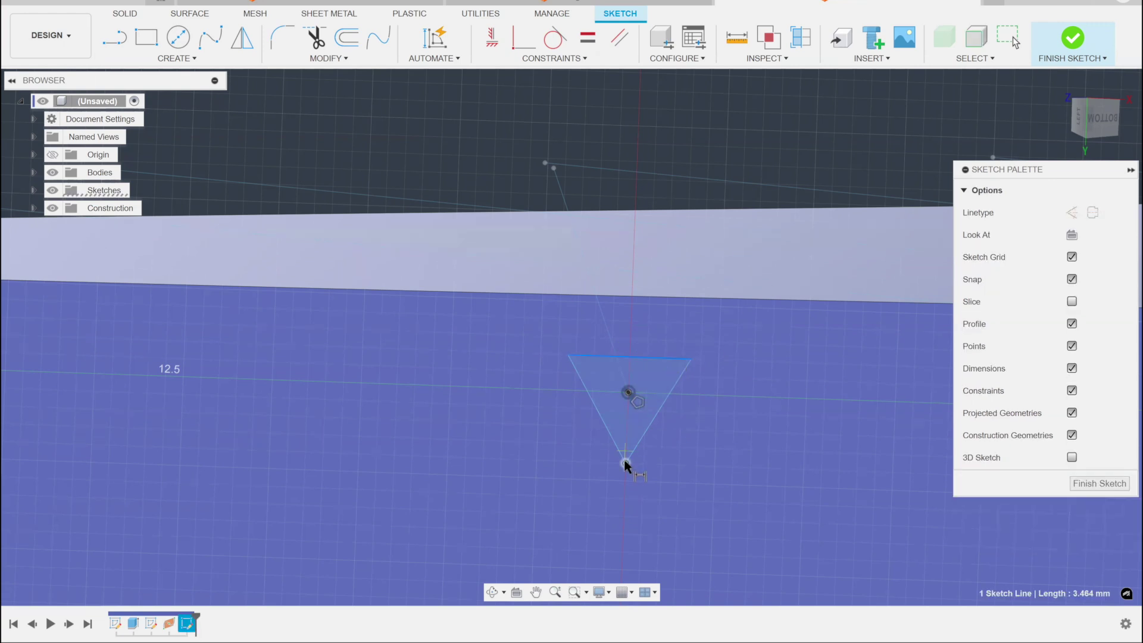
click(625, 462)
click(538, 408)
text(1)
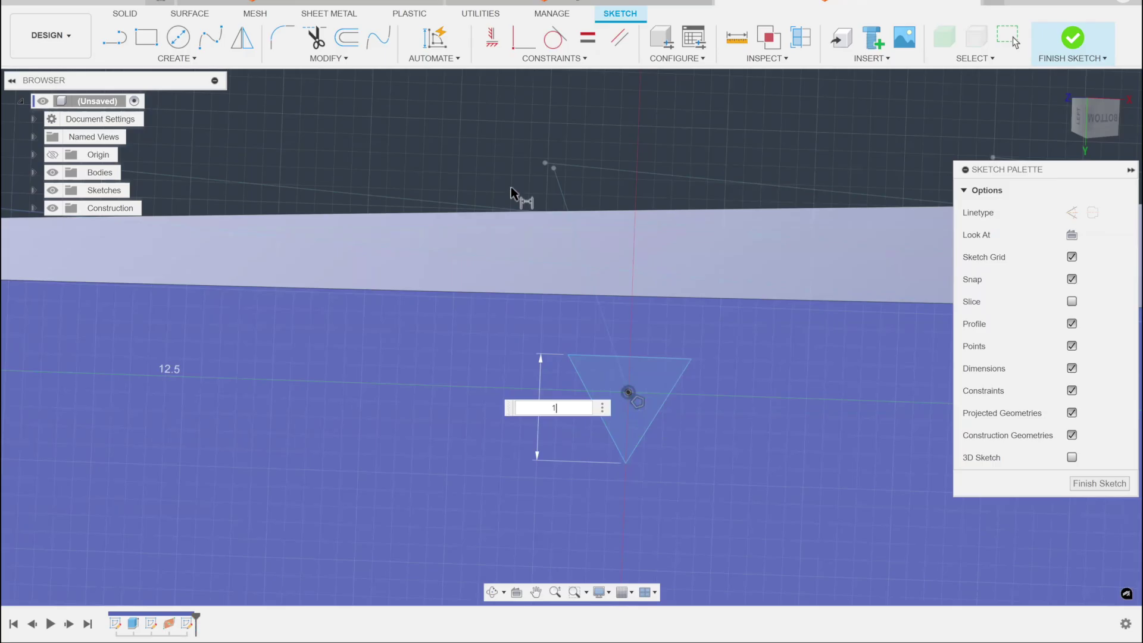
key(Return)
key(Escape)
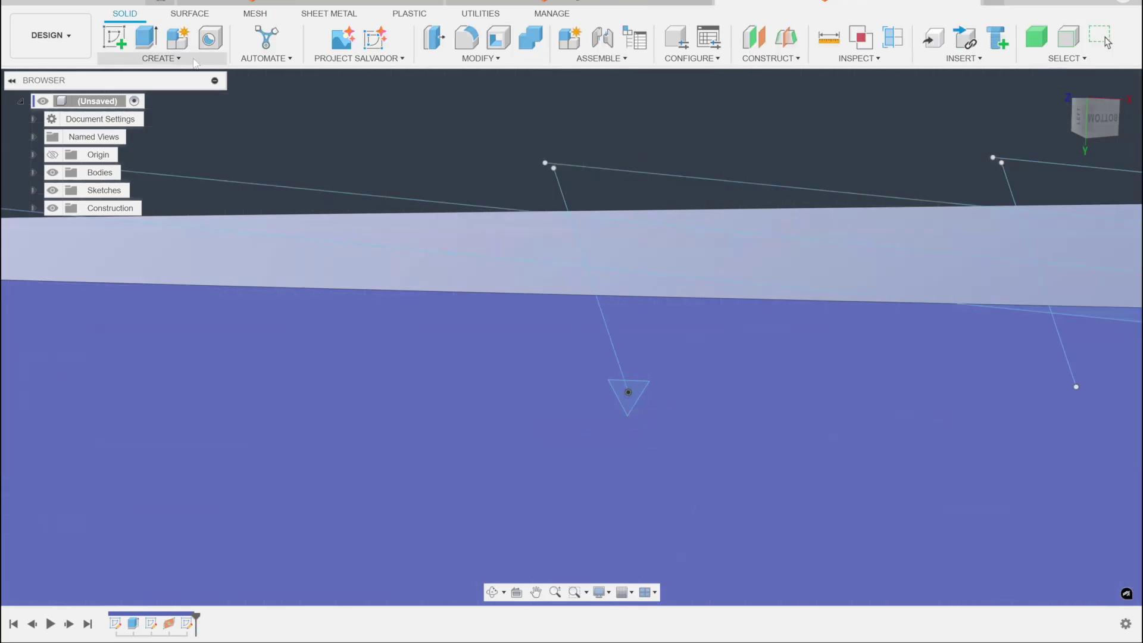
Step: Sweep the triangle along the slanted line as a Cut to carve a V-groove
click(191, 59)
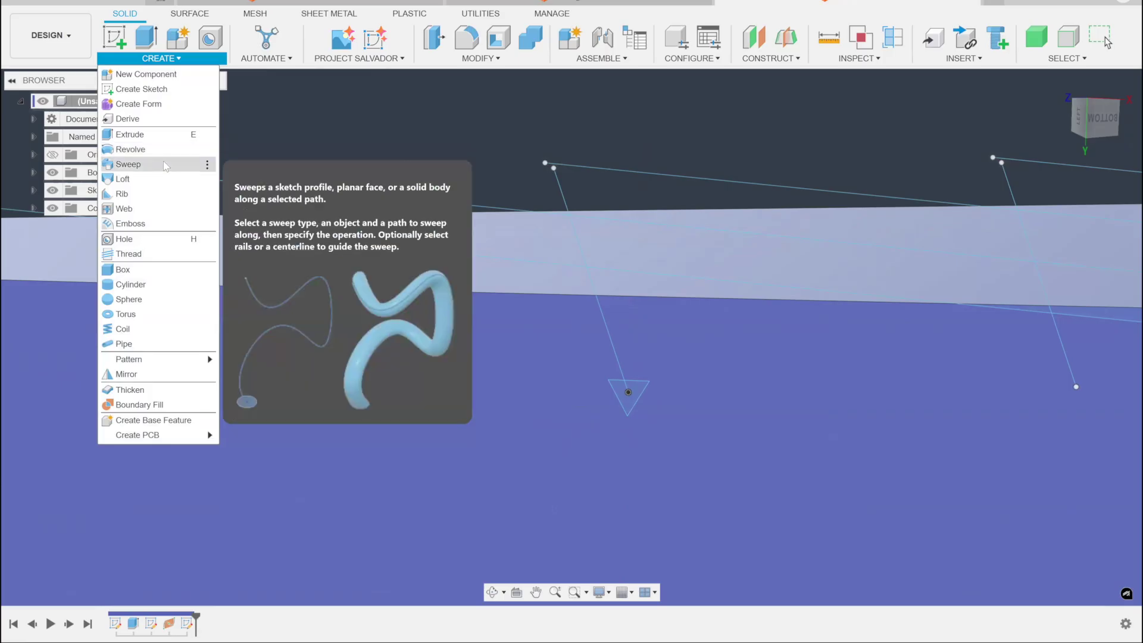
click(159, 164)
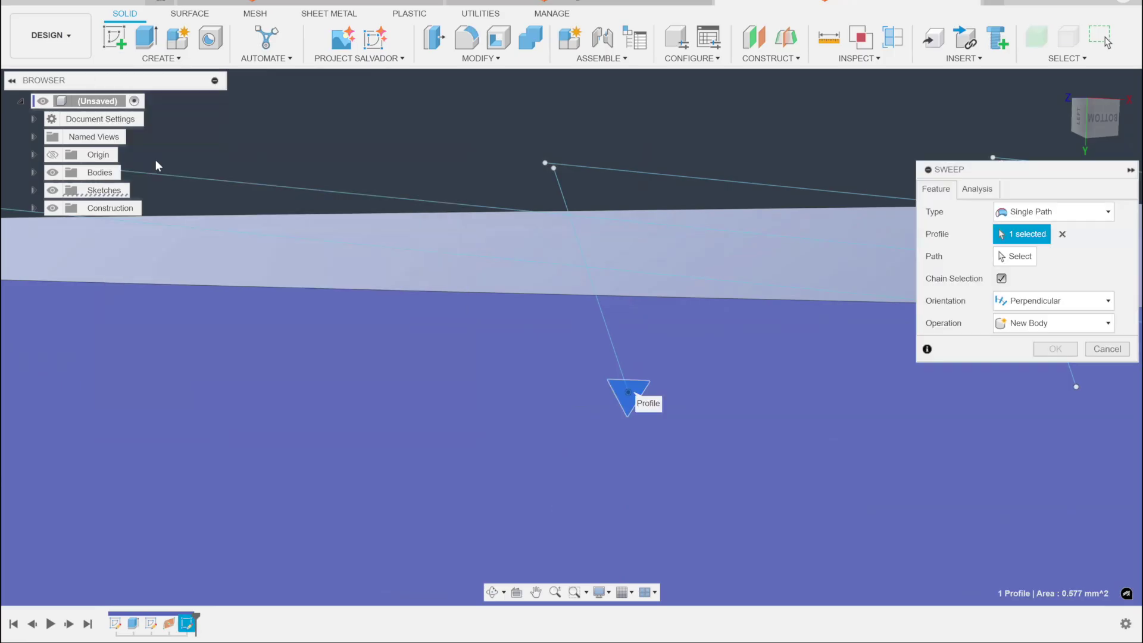
click(1012, 257)
click(563, 190)
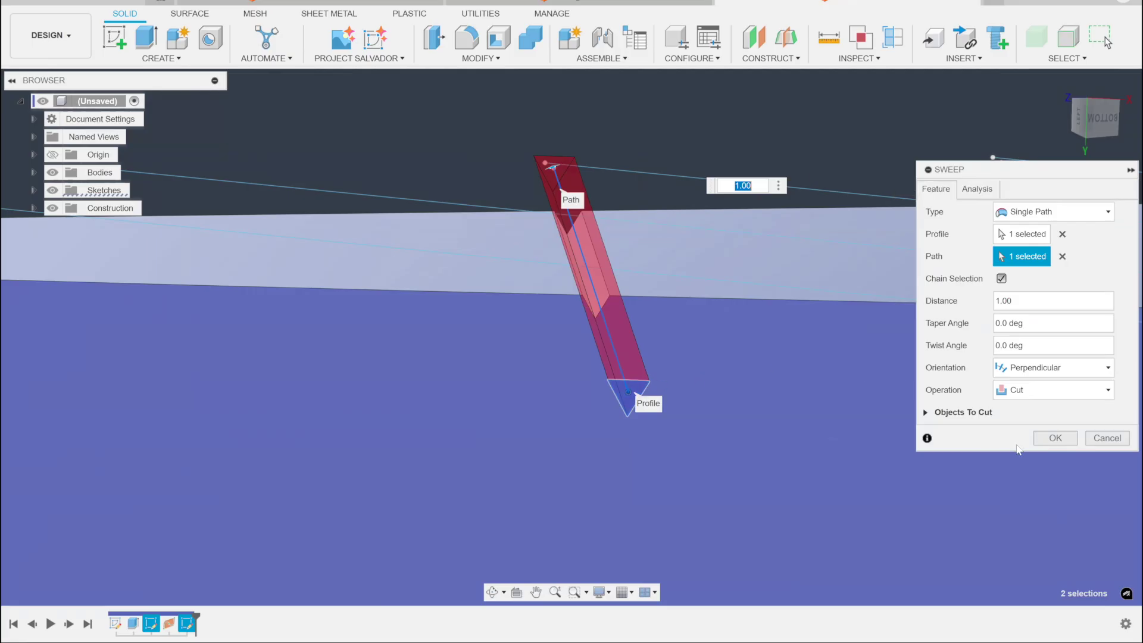
click(1054, 439)
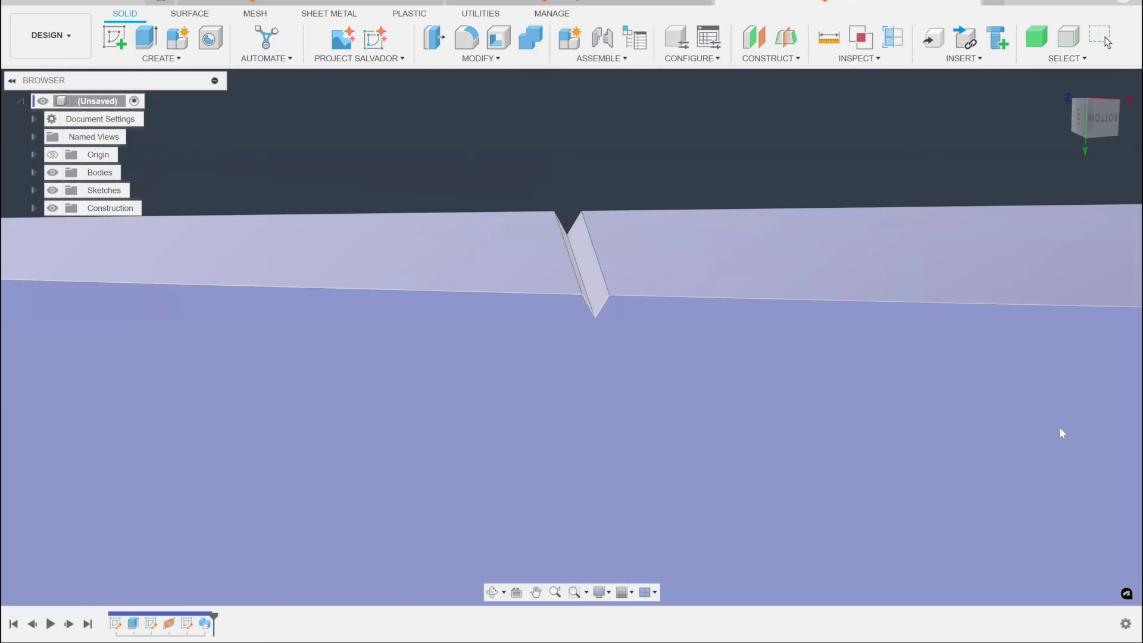
scroll(1042, 440, down, 5)
shift+middle_drag(732, 259, 636, 242)
Step: Start a Features rectangular pattern of Sweep1 along the blade's top edge
click(178, 59)
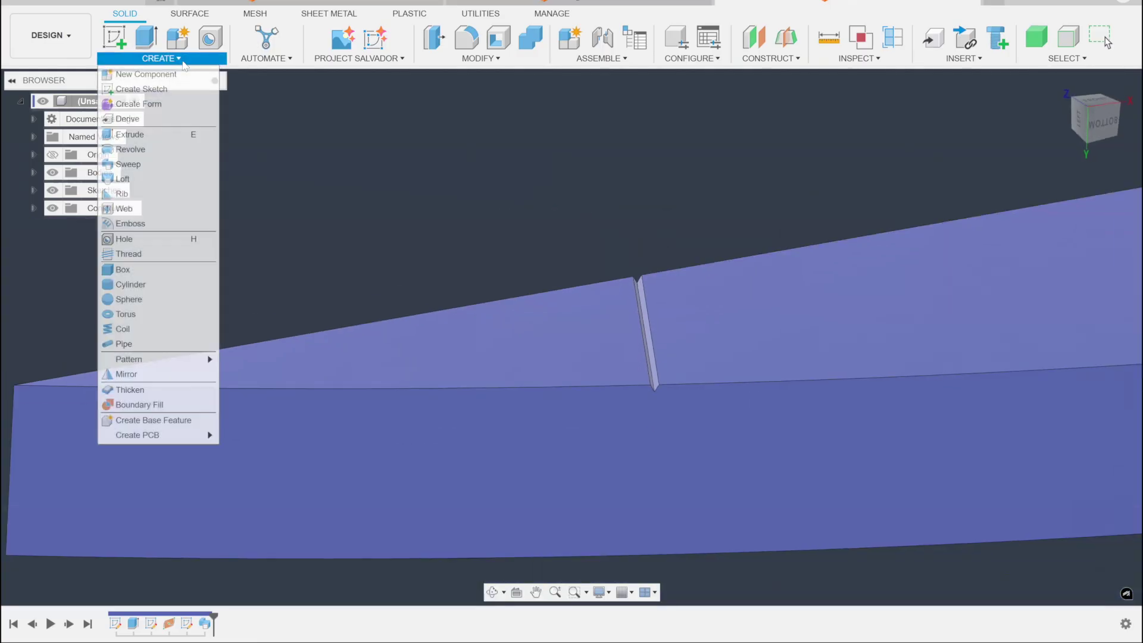
mouse_move(195, 362)
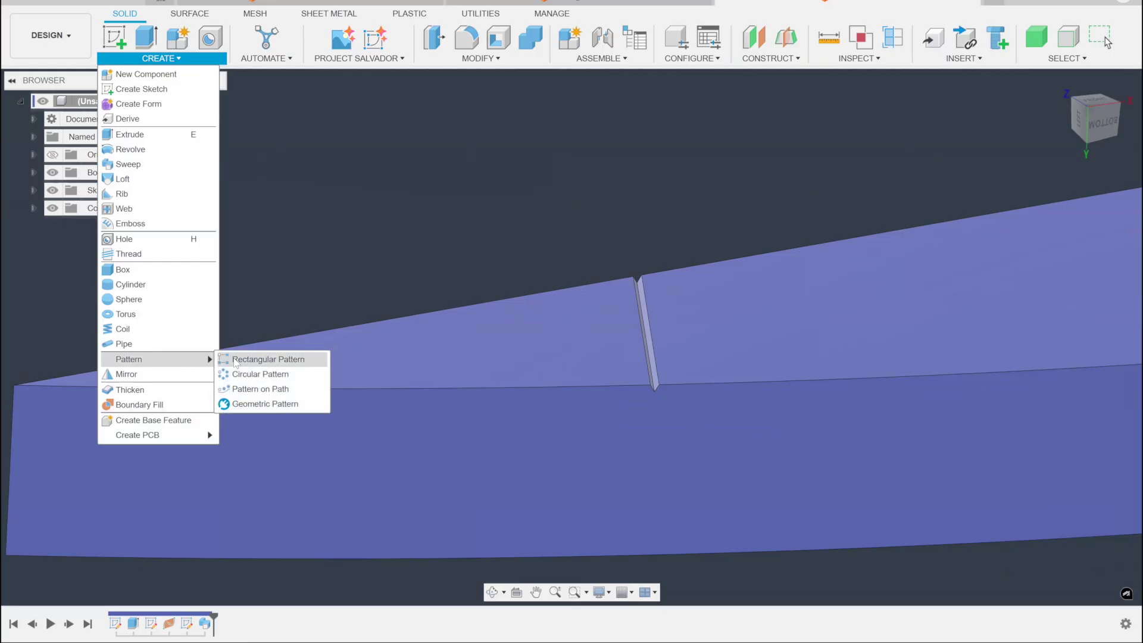
click(256, 359)
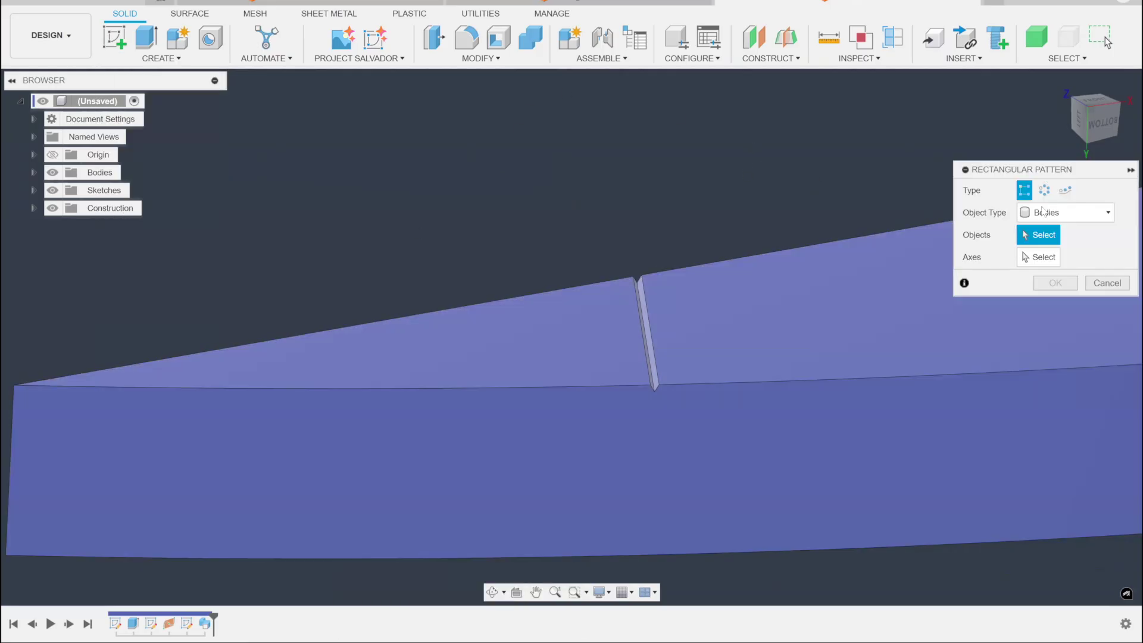
click(1043, 212)
click(1063, 262)
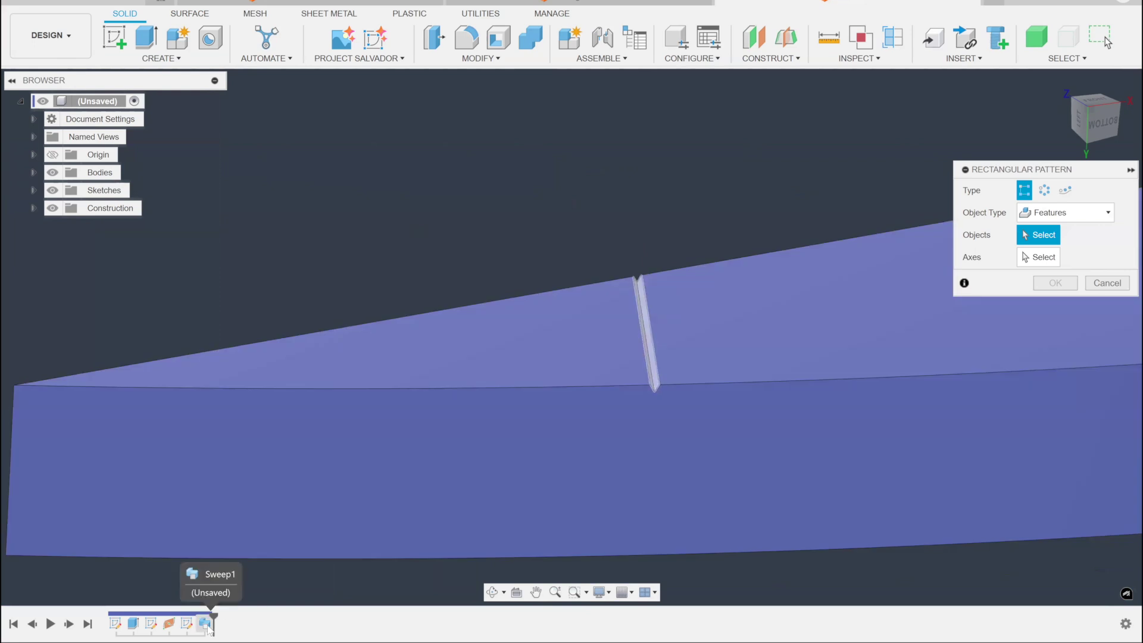
click(204, 622)
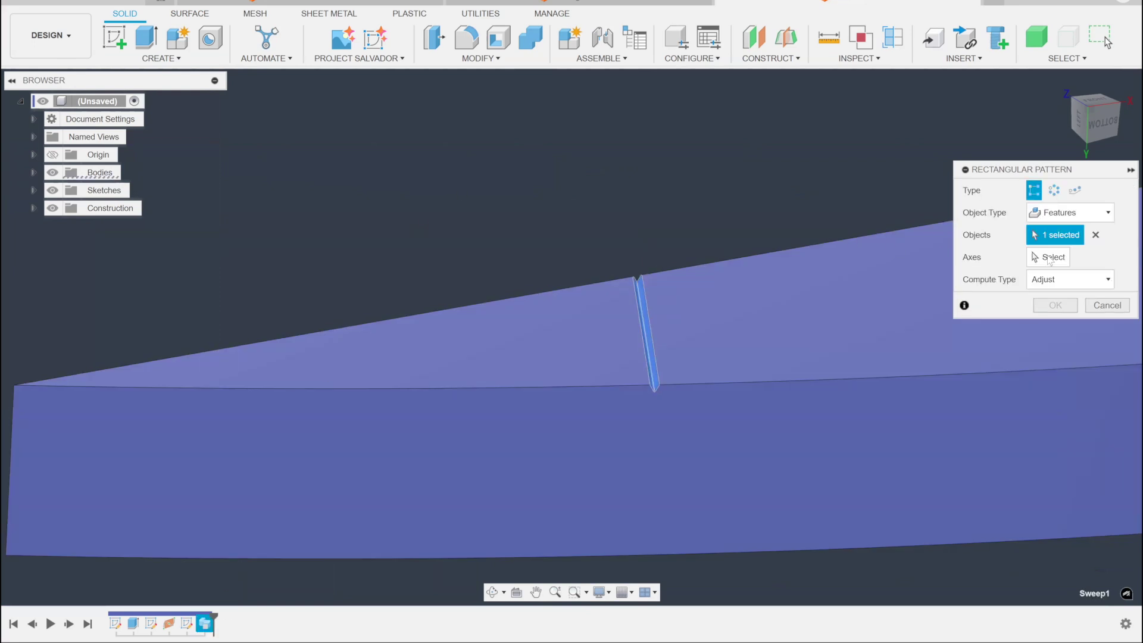
scroll(617, 288, down, 2)
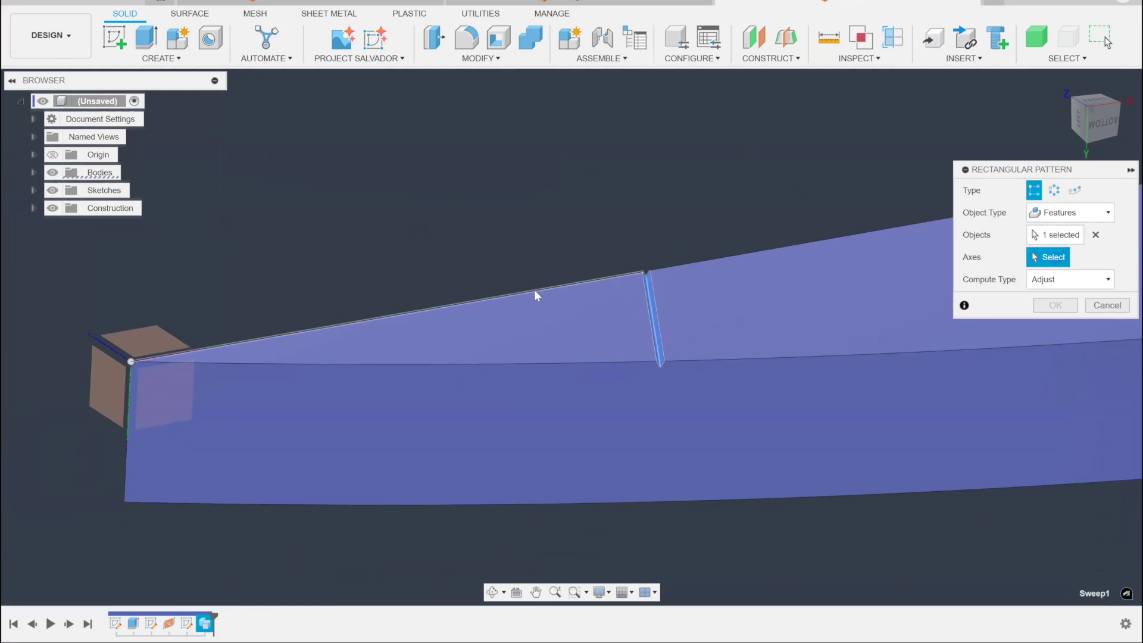
click(554, 284)
Step: Spread the groove pattern over 81.546 mm with quantity 7 and confirm
scroll(647, 324, down, 2)
drag(648, 321, 898, 275)
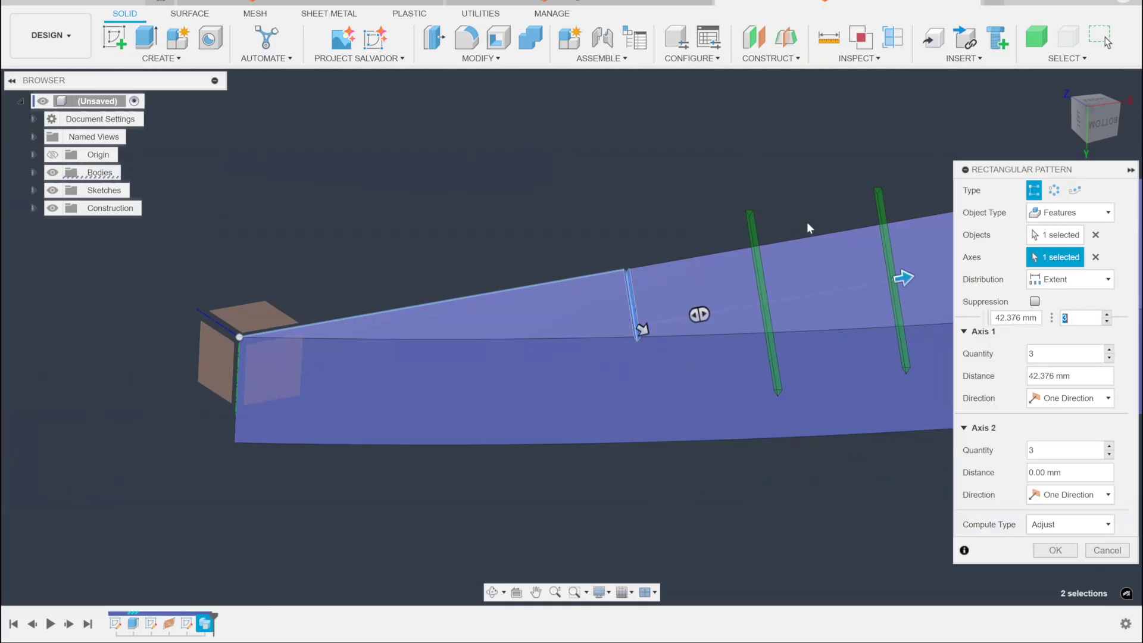
shift+middle_drag(898, 276, 727, 316)
drag(726, 315, 889, 314)
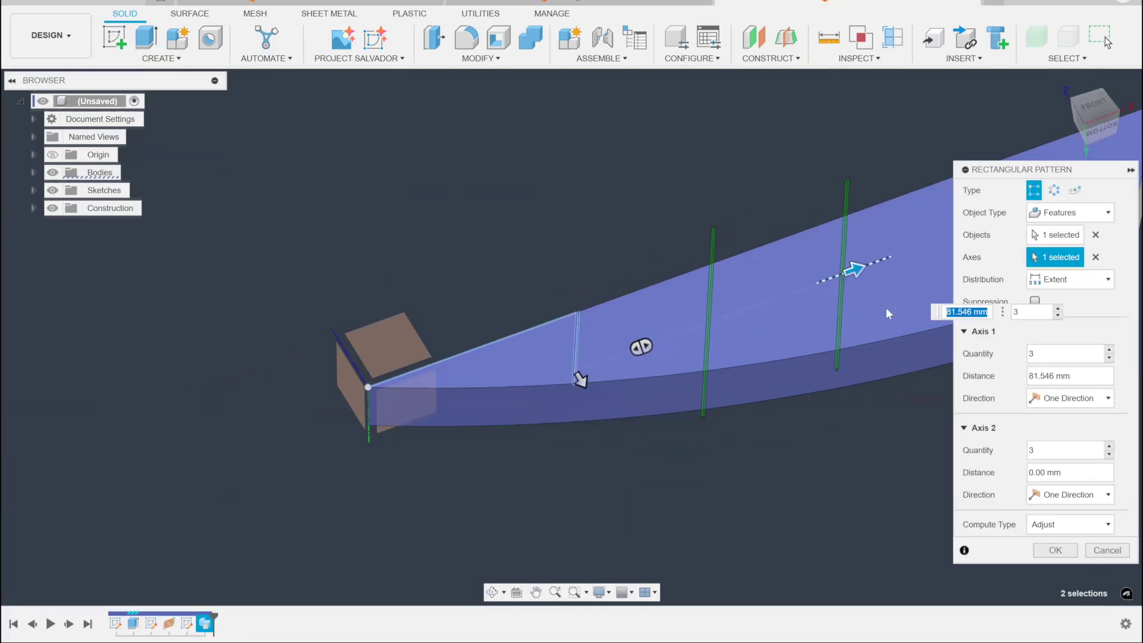
click(1058, 310)
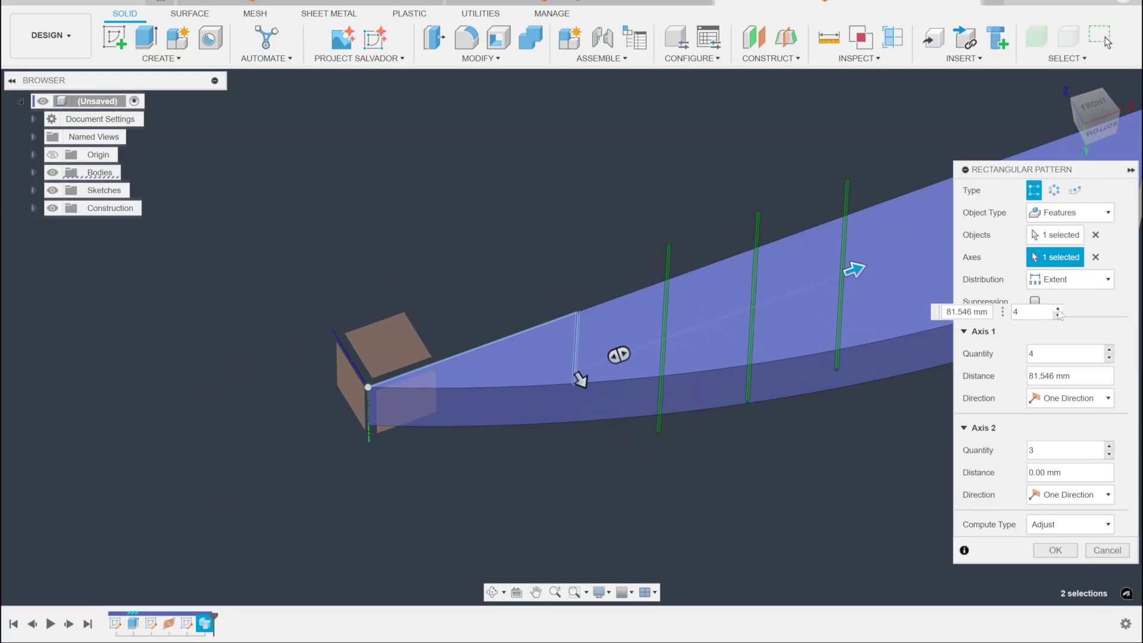
click(1058, 309)
click(1057, 310)
click(1057, 310)
click(1055, 550)
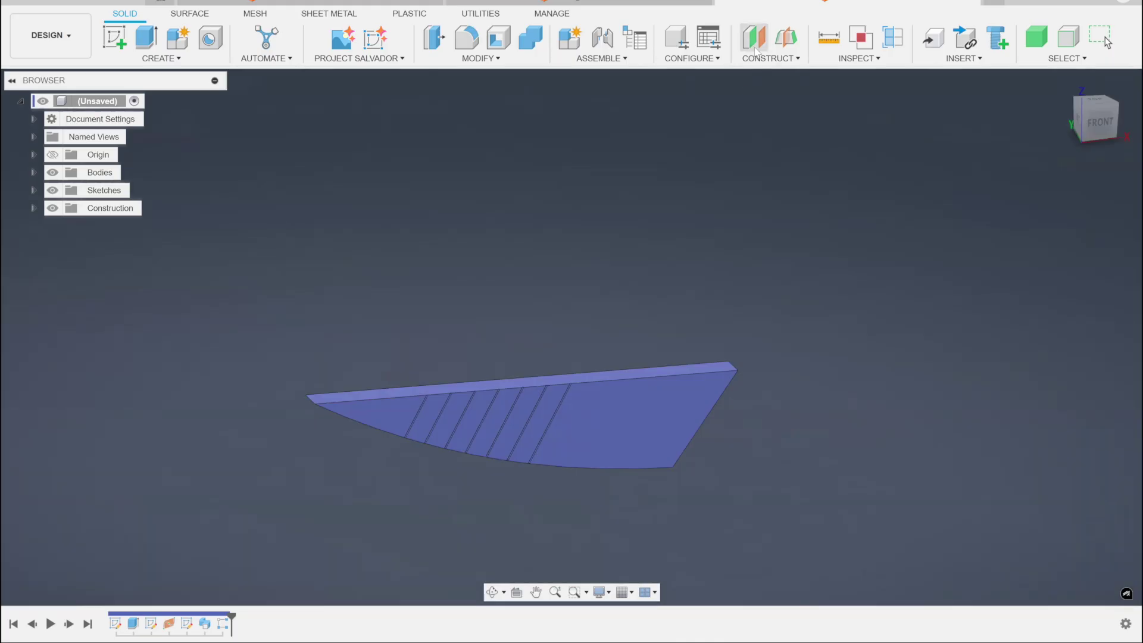
Step: Create an offset plane 107.18 mm from the YZ plane along the blade
click(754, 37)
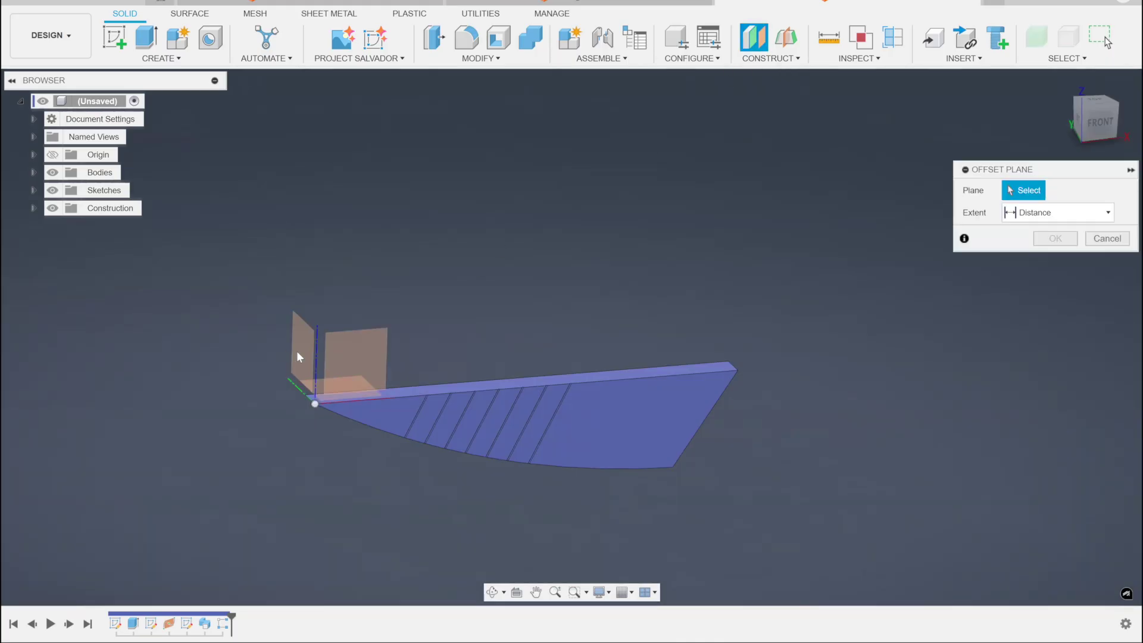
click(319, 387)
drag(318, 388, 511, 380)
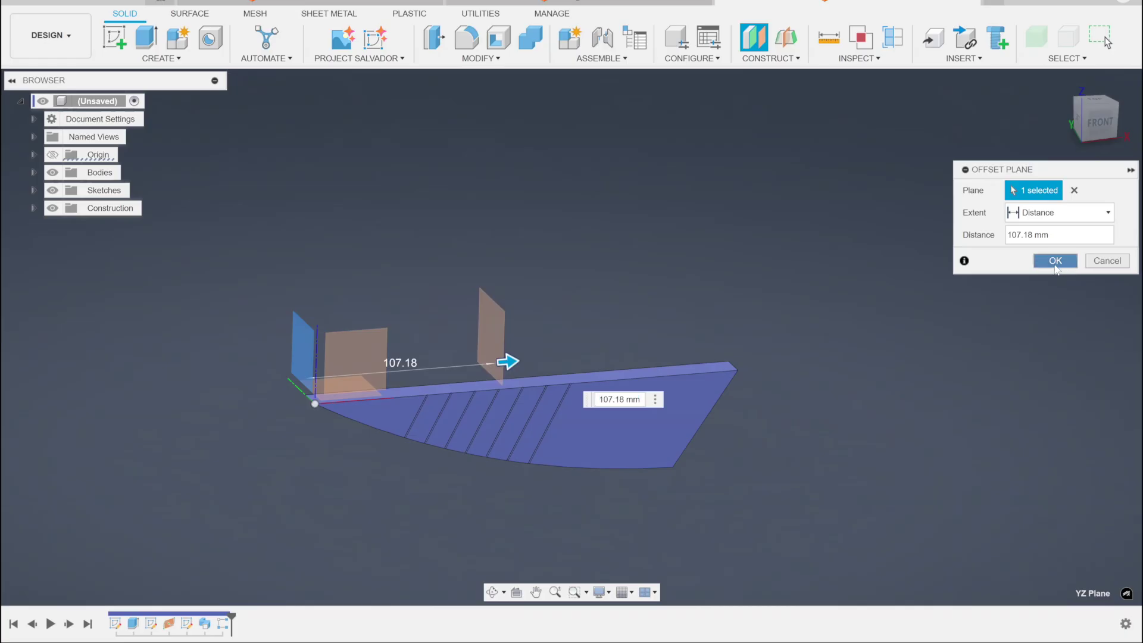
click(1055, 260)
Step: Mirror the groove sweep and its pattern as features across the offset plane
click(180, 60)
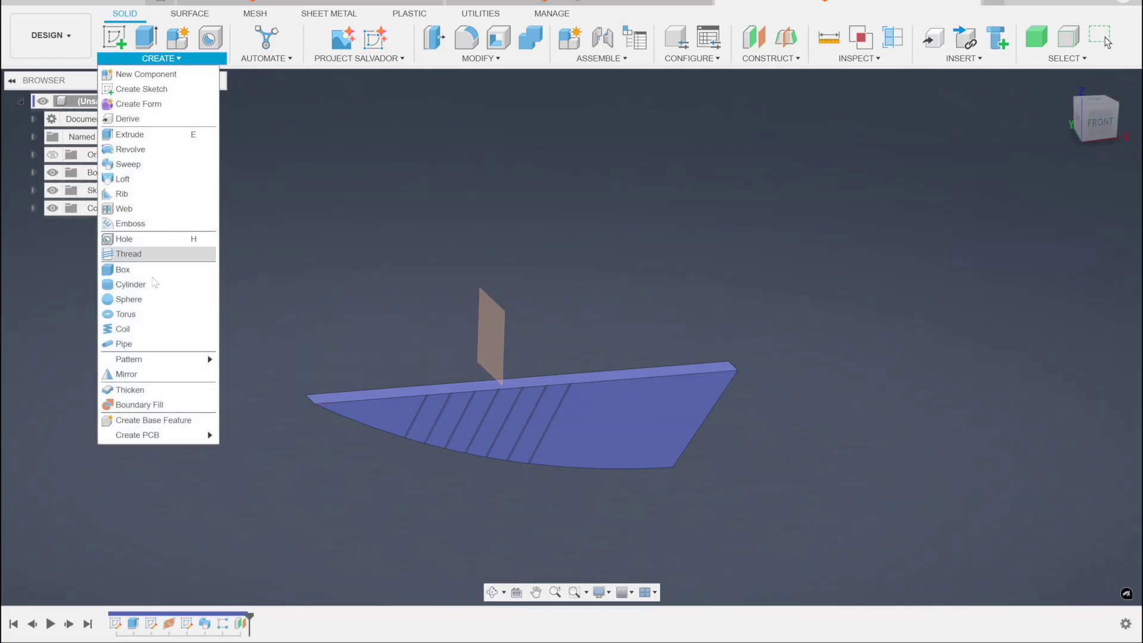
click(169, 375)
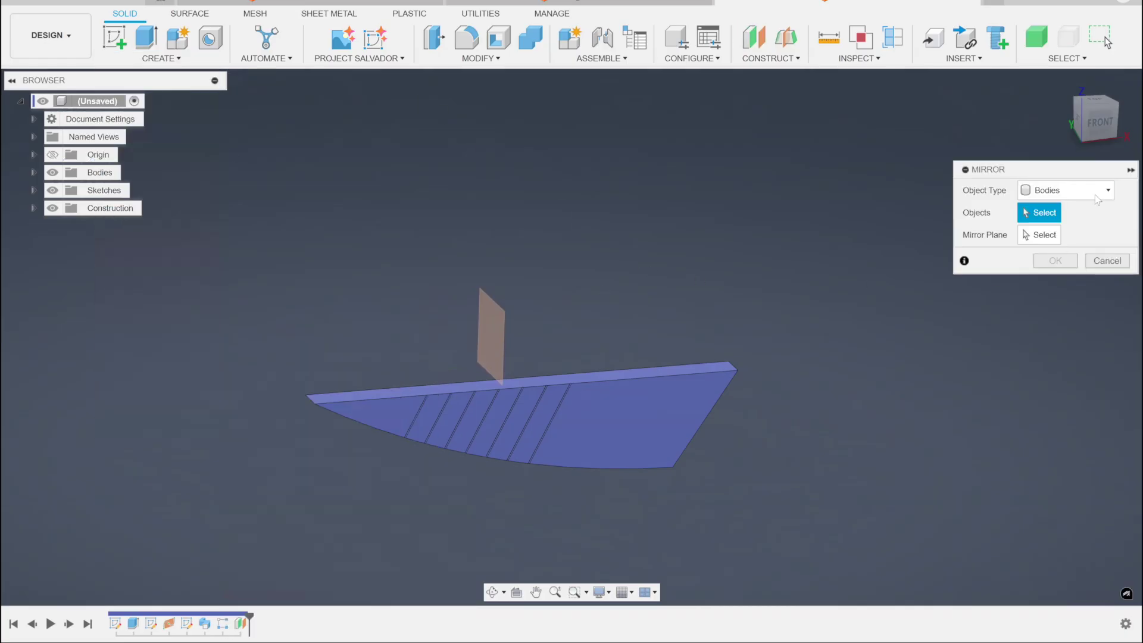
click(1065, 191)
click(1056, 240)
click(223, 623)
click(204, 623)
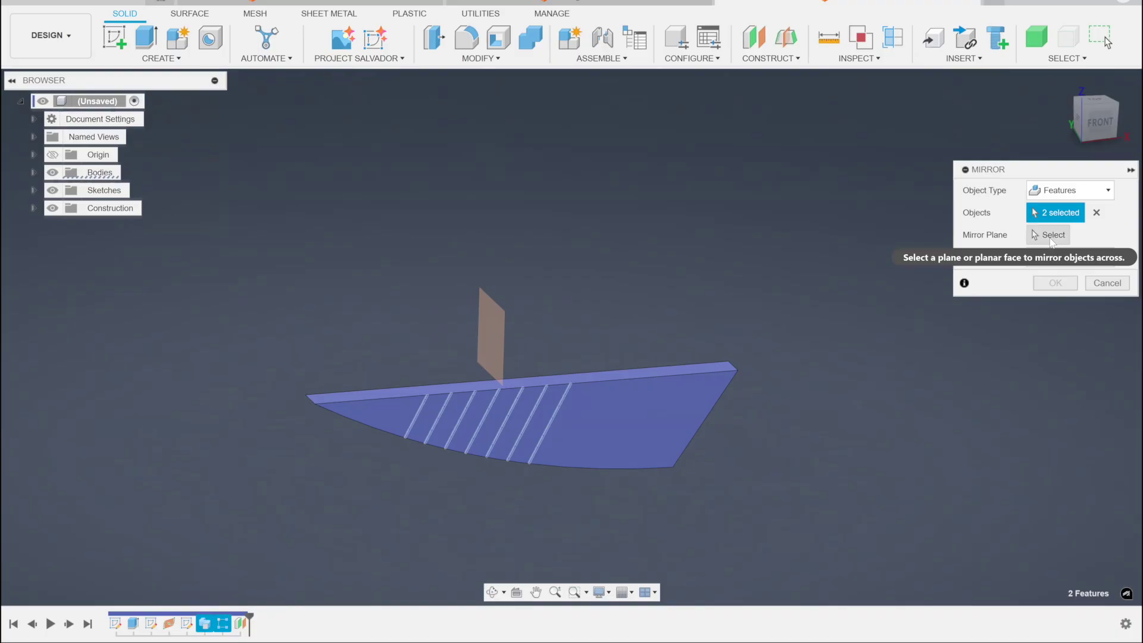
click(1050, 236)
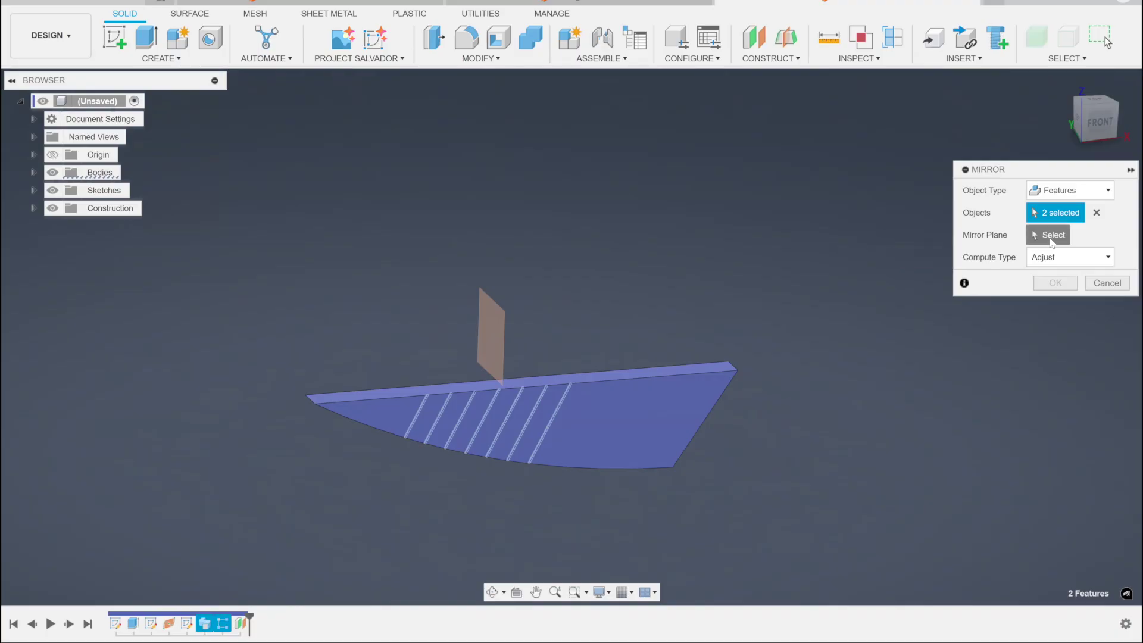
click(492, 347)
click(1062, 289)
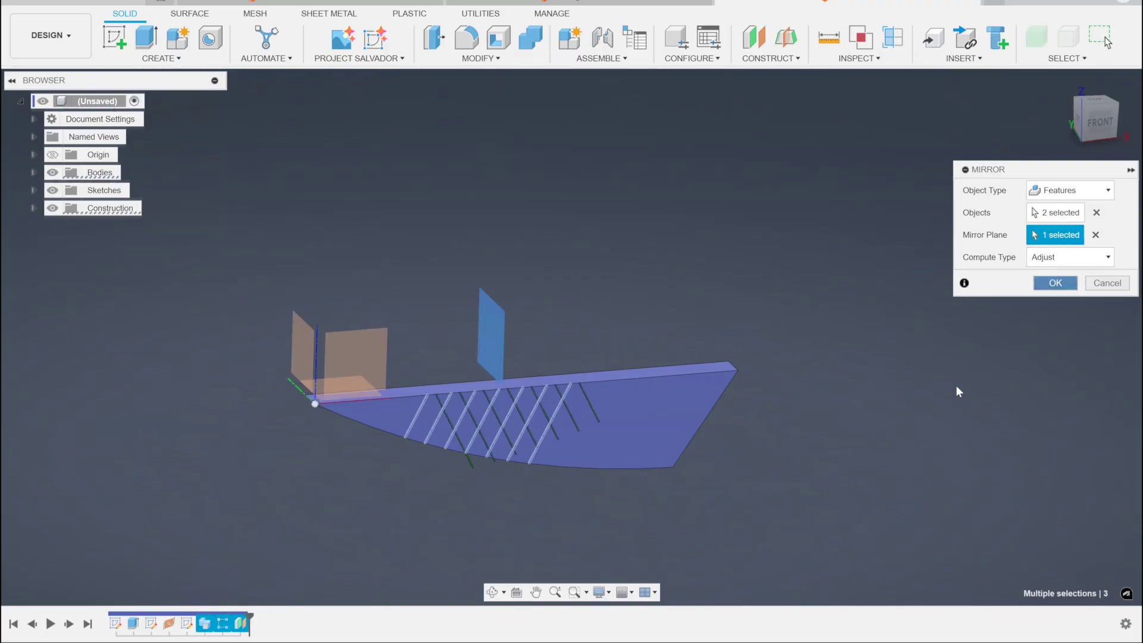
scroll(523, 494, up, 5)
scroll(492, 482, up, 3)
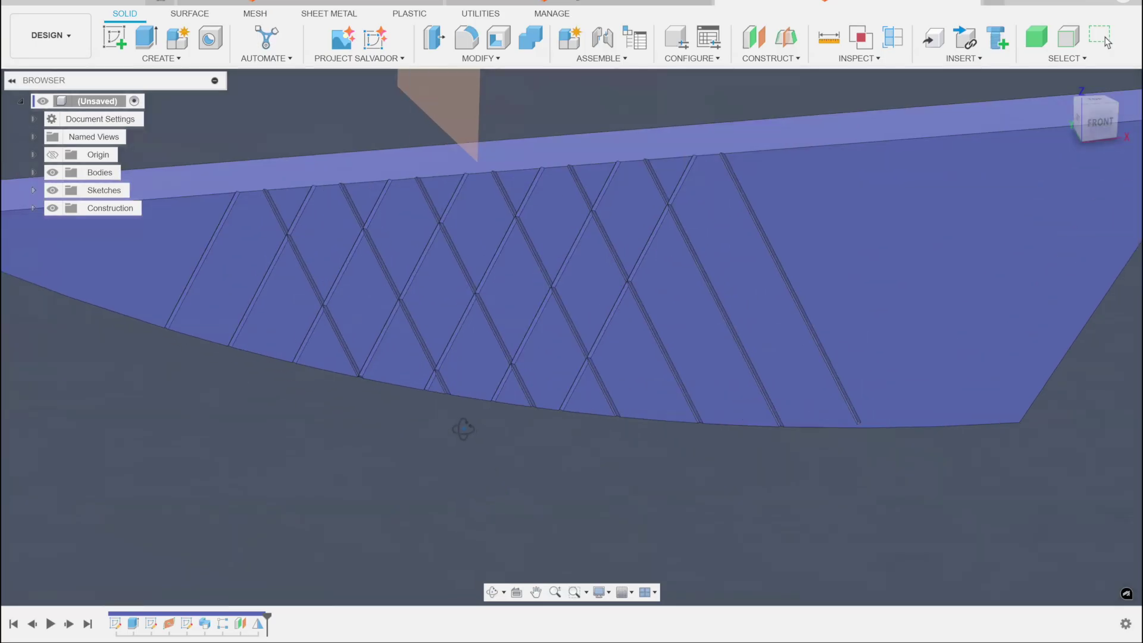
shift+middle_drag(466, 446, 459, 175)
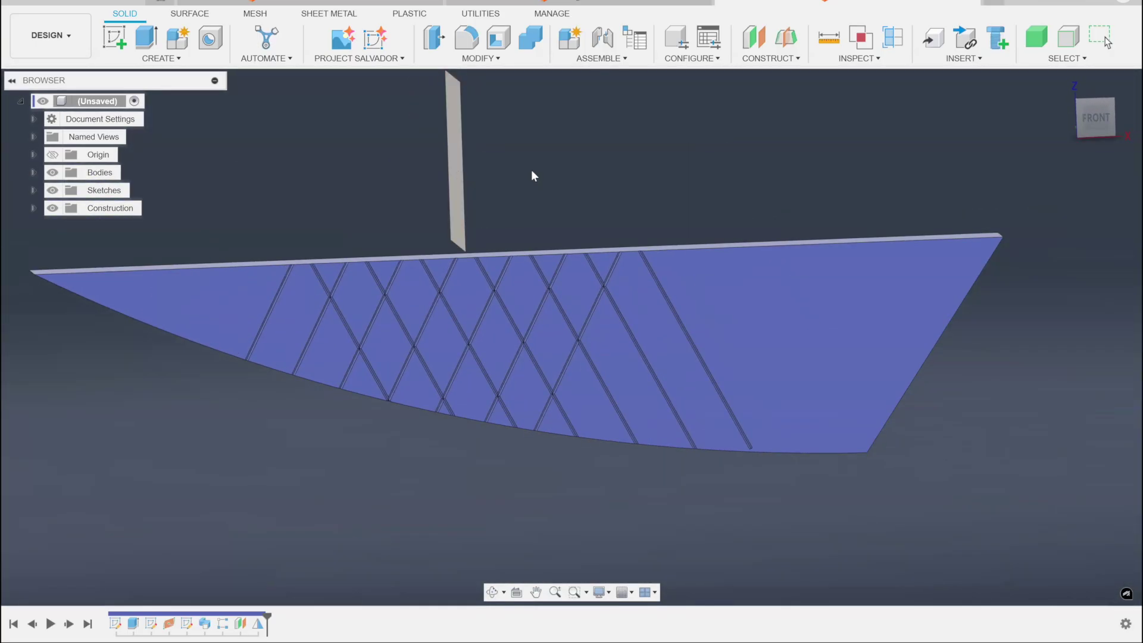